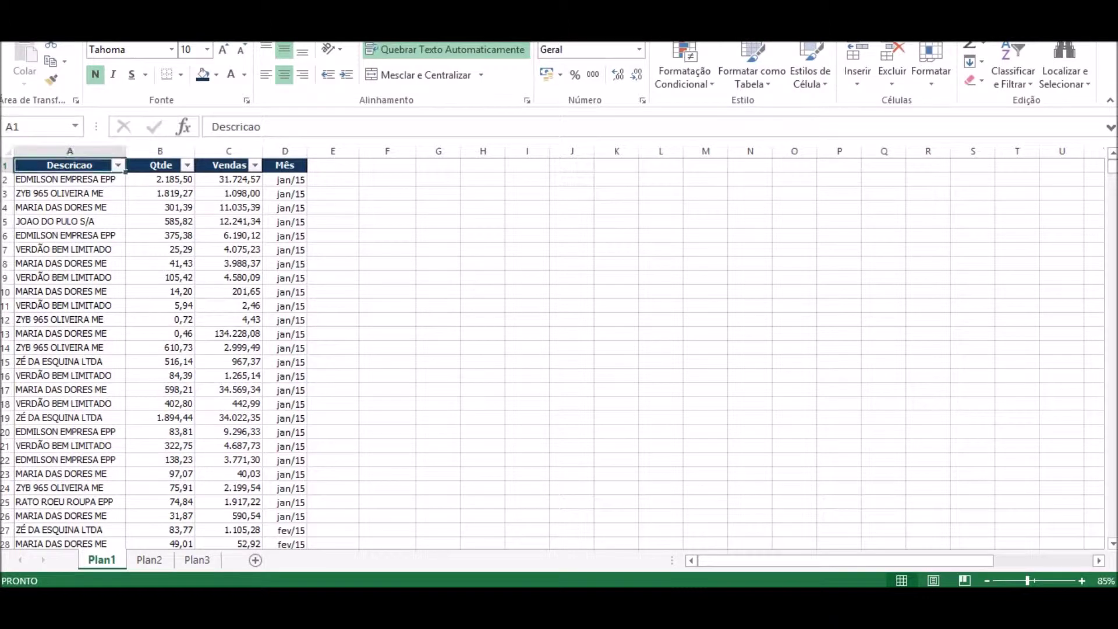
Enter the function names SOMASE in cell G2 and SOMASES in cell G3.
click(438, 179)
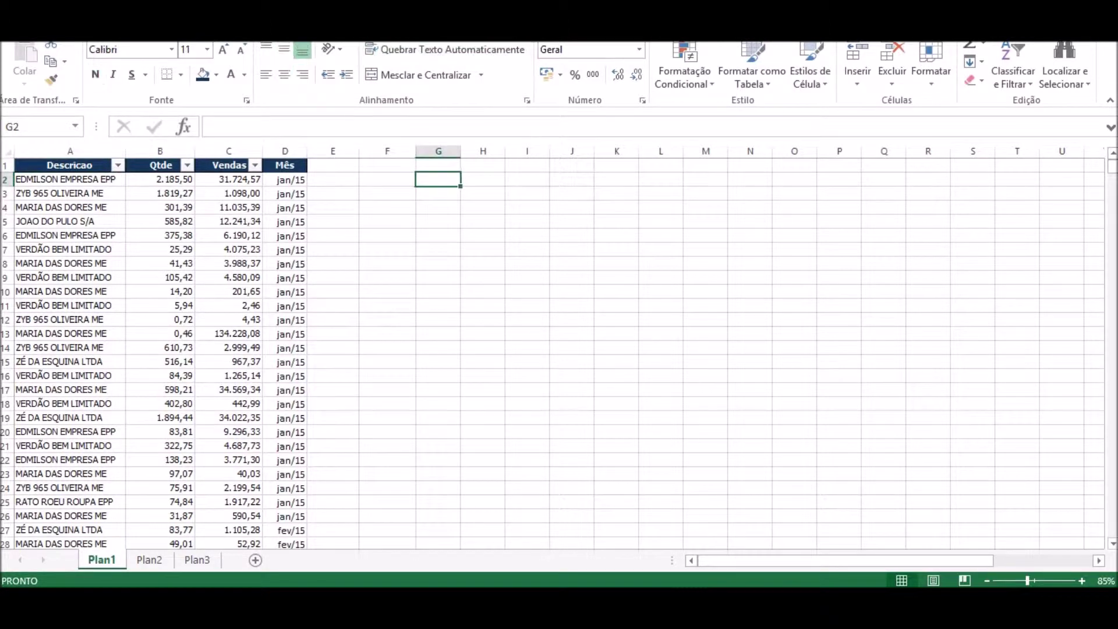
text(som)
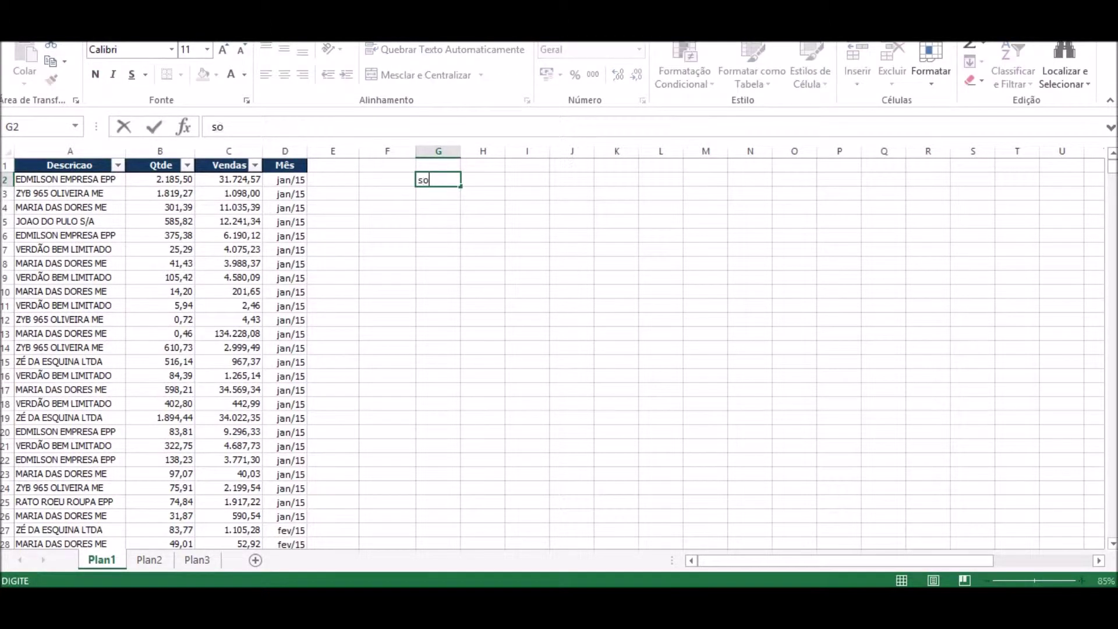
key(BackSpace)
key(BackSpace)
key(BackSpace)
text(SOMASE)
key(Return)
text(SOMASES)
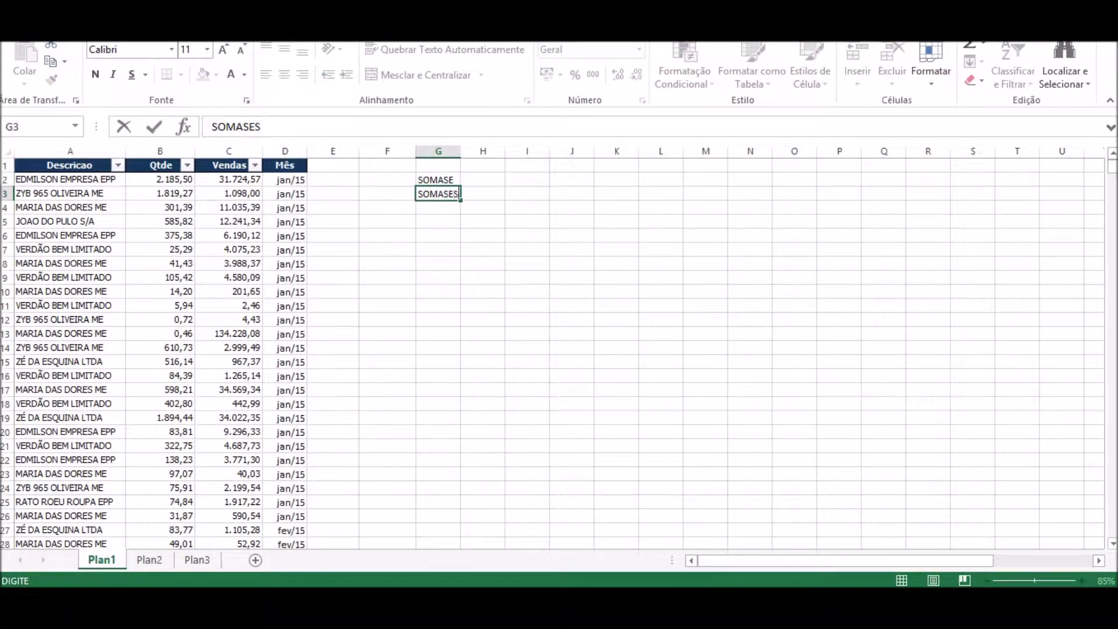
key(Return)
Enter the function name CONCATENAR in cell G4, correcting its misspelled ending.
text(CONCATENER)
key(Return)
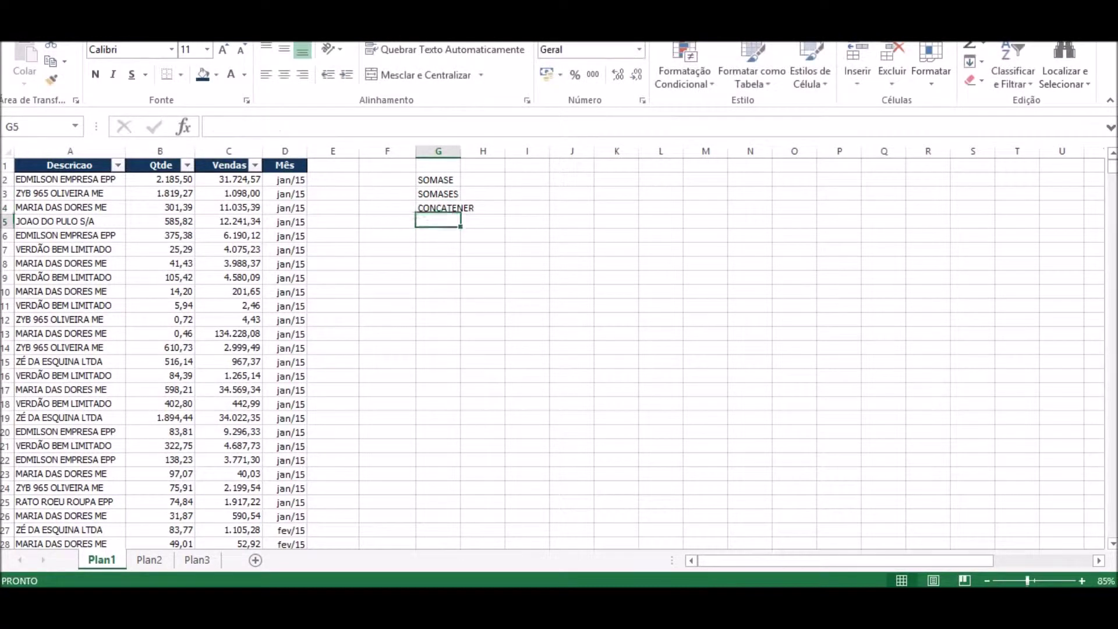
key(Down)
key(Up)
key(Up)
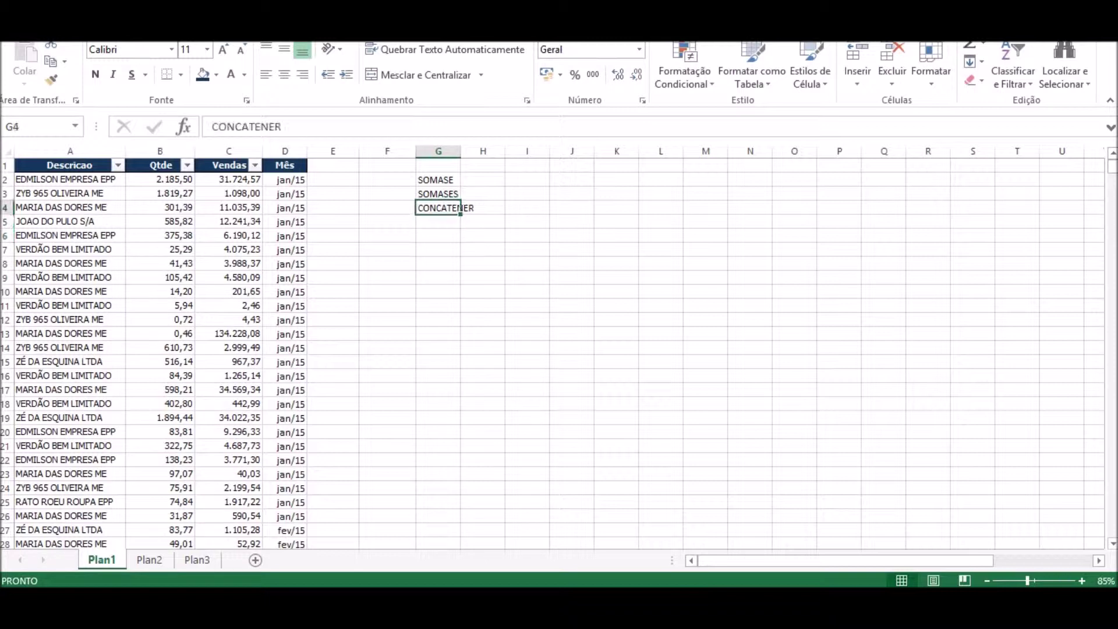
key(F2)
key(BackSpace)
key(BackSpace)
text(AR)
key(Return)
key(Up)
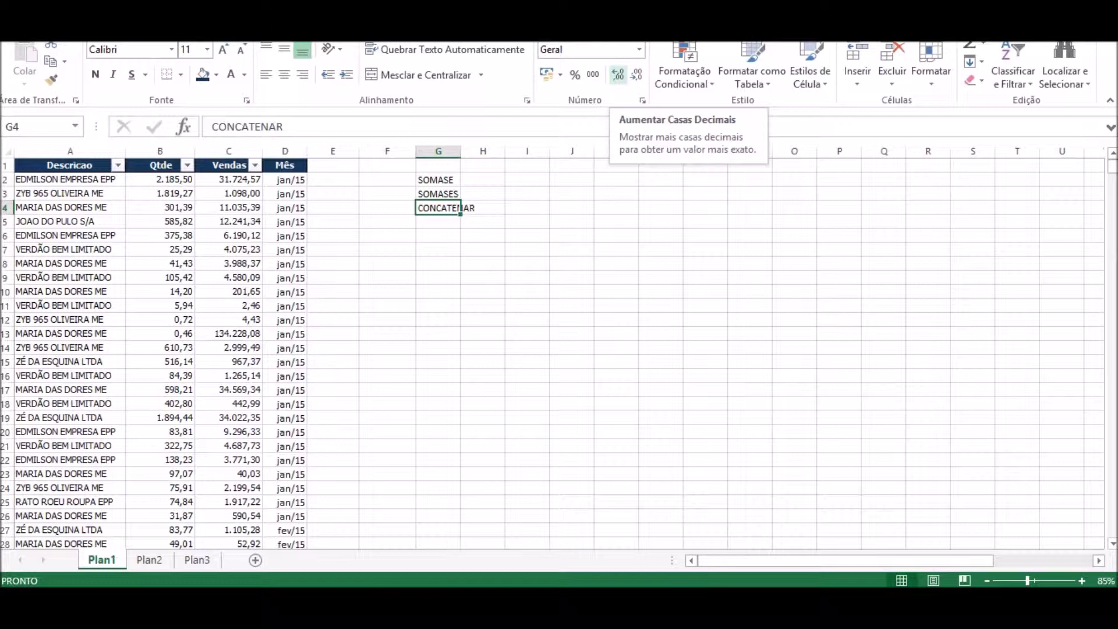
key(Down)
key(Up)
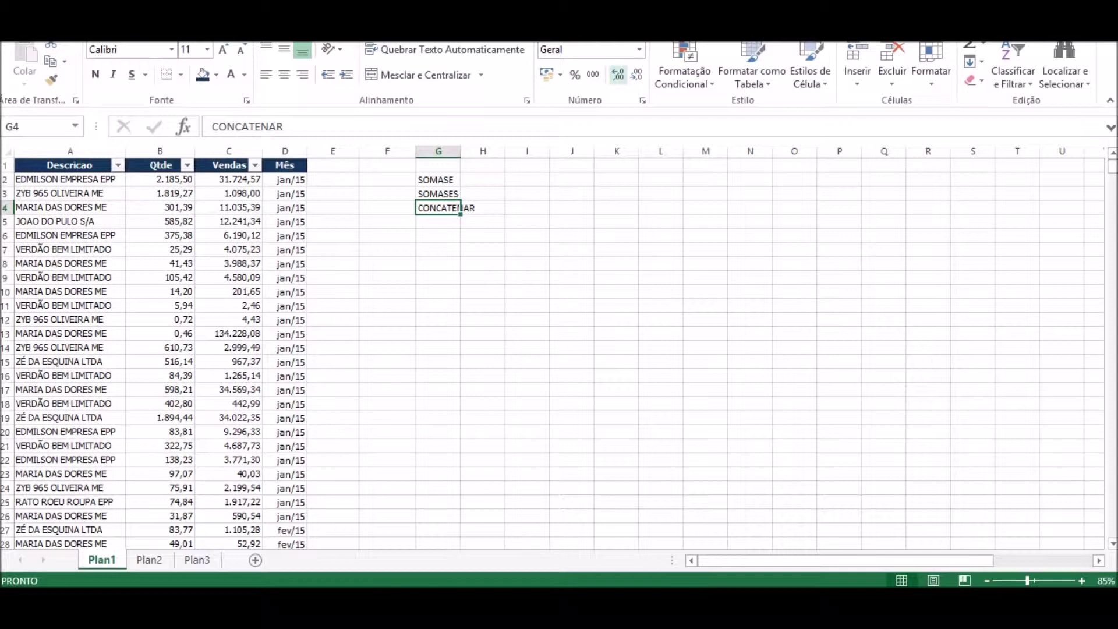
Copy the jan/15 month from cell D4 into cell J4.
key(Right)
key(Left)
key(Left)
key(Left)
key(Left)
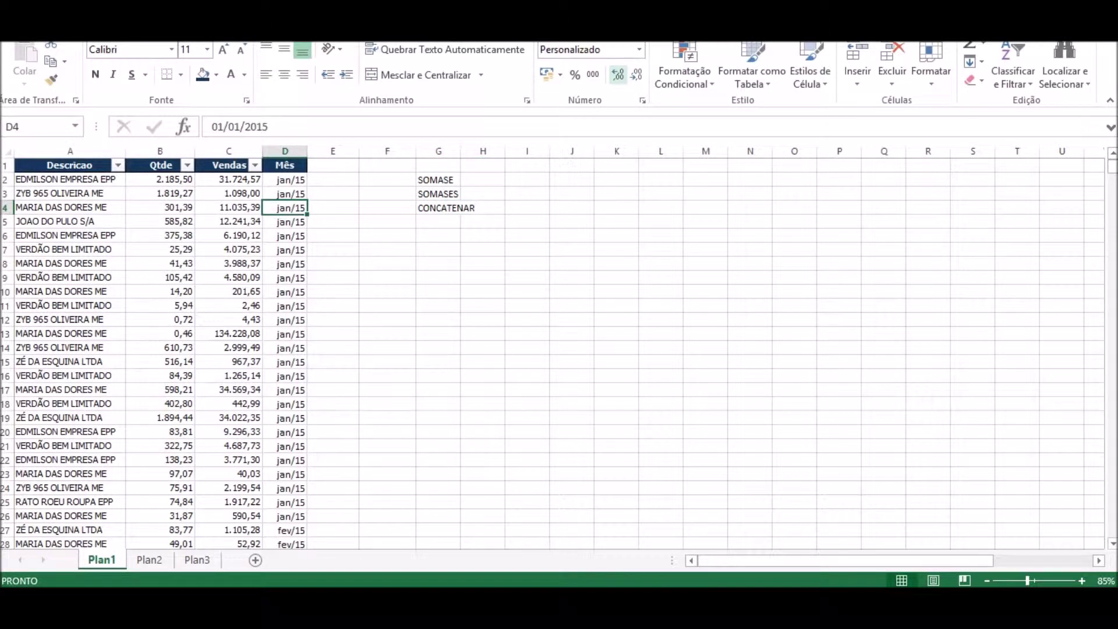
key(ctrl+c)
key(Right)
key(Right)
key(Right)
key(Right)
key(Right)
key(Right)
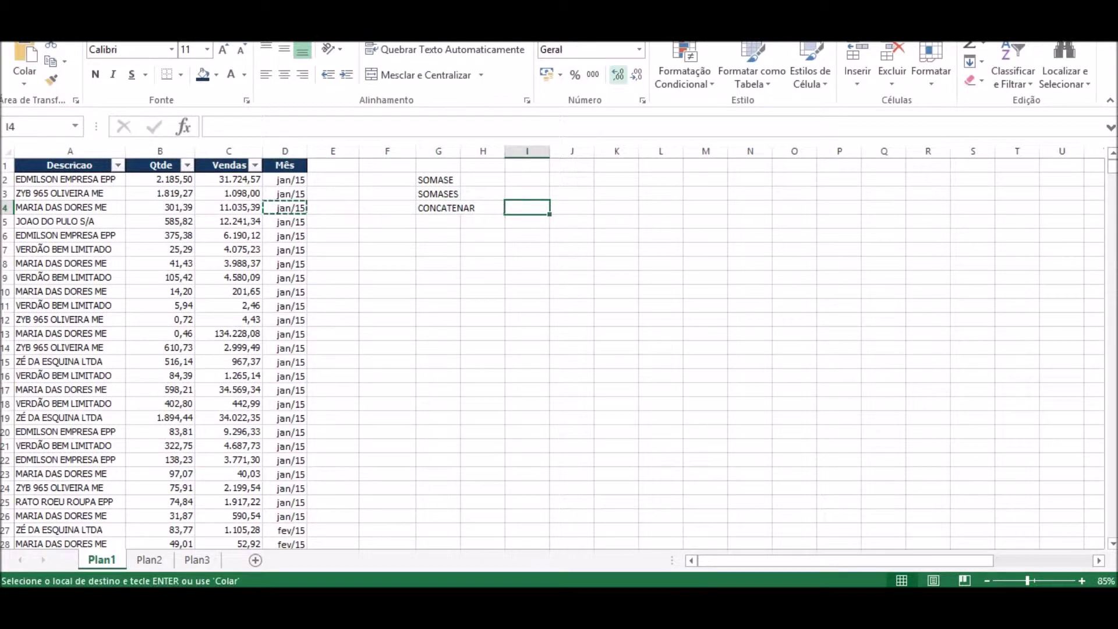
key(ctrl+v)
key(Right)
key(Left)
key(Right)
key(Right)
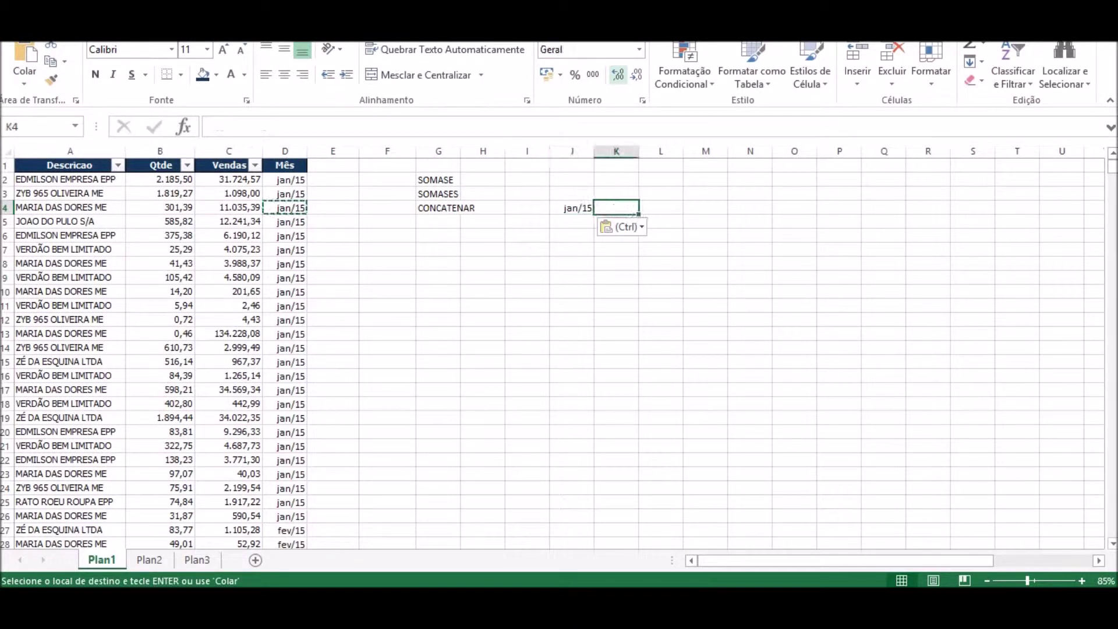
In K4, total the sales for the month in J4 with =SOMASE(D:D;J4;C:C) and apply the thousands-separator number format.
key(Right)
key(Left)
key(Left)
text(=)
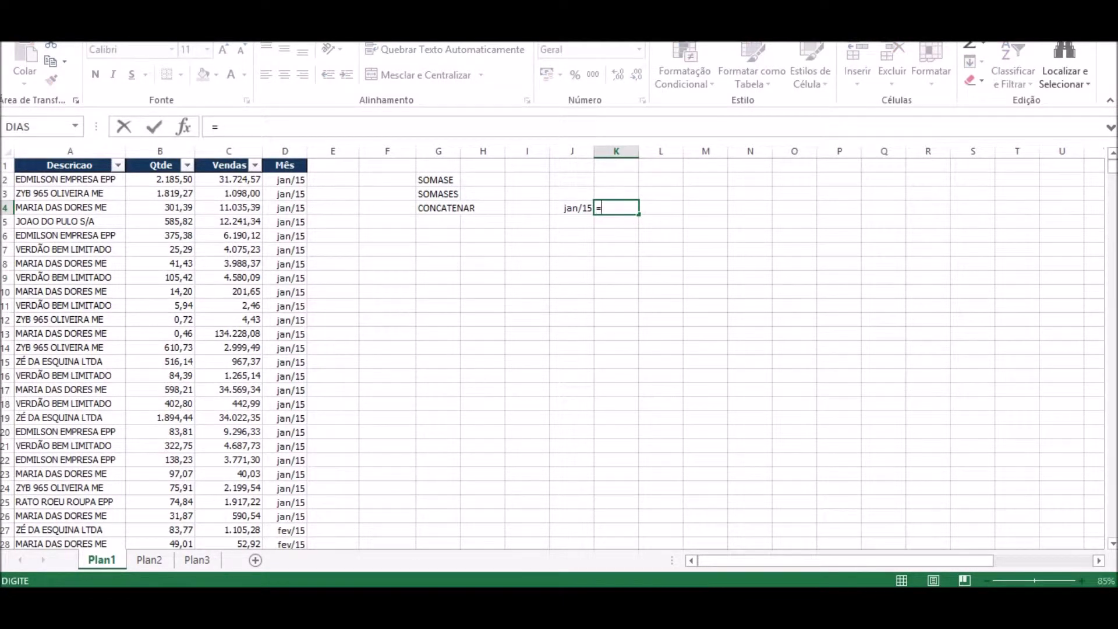
text(SOM)
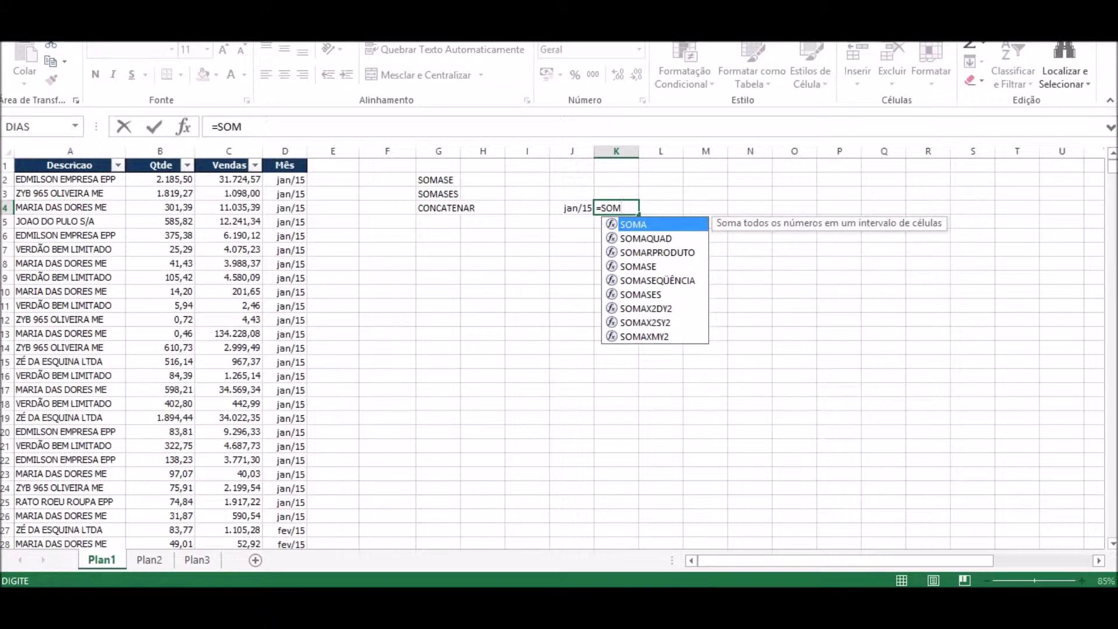
text(ASE()
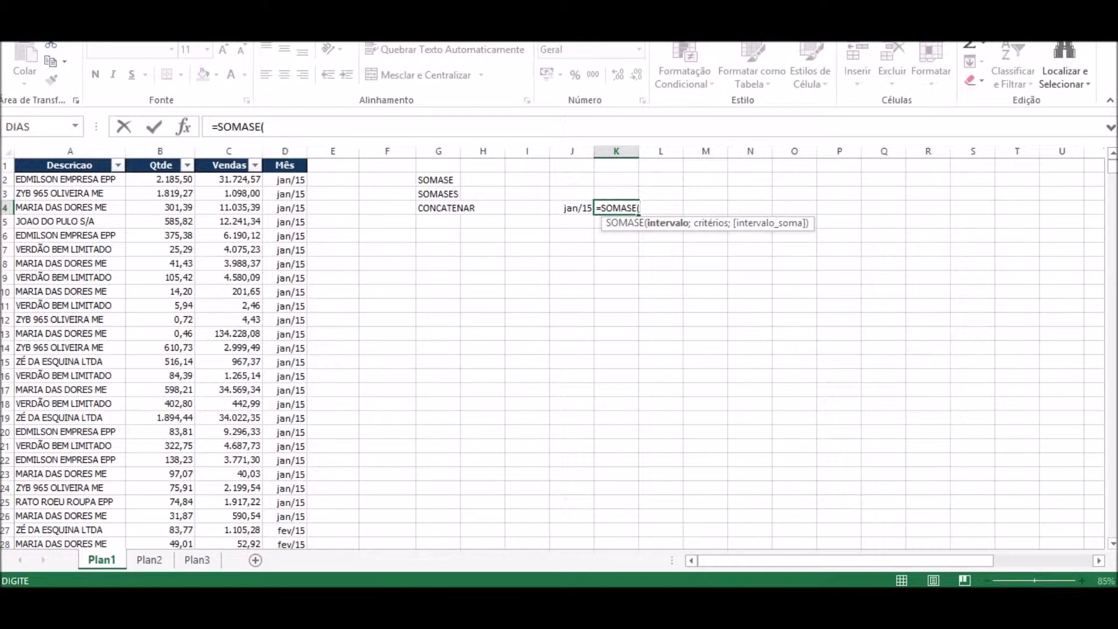
click(285, 152)
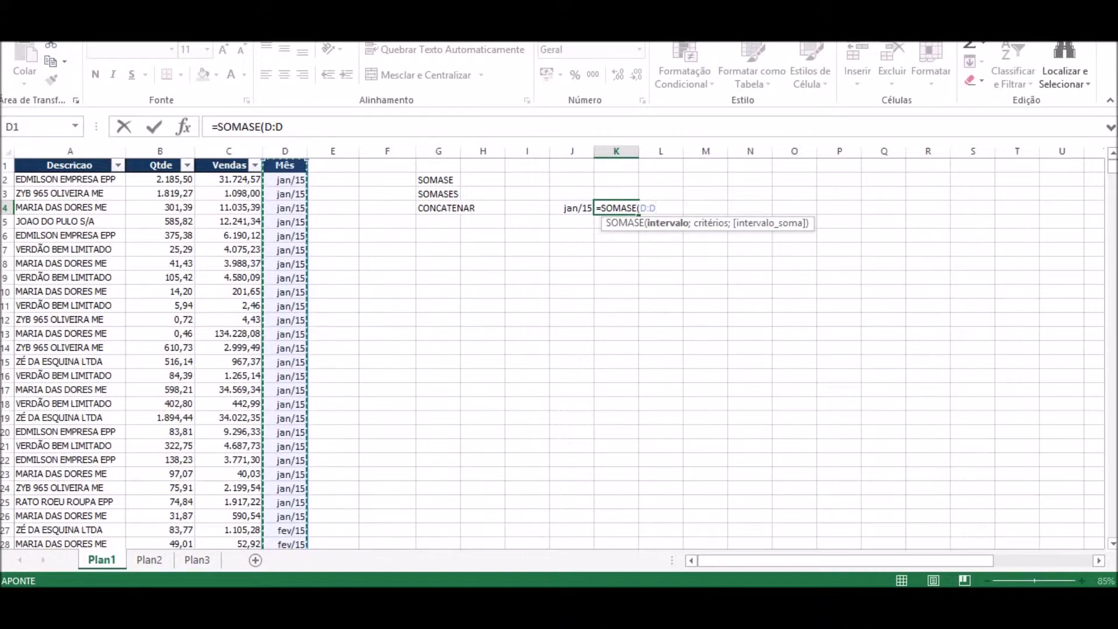
text(;)
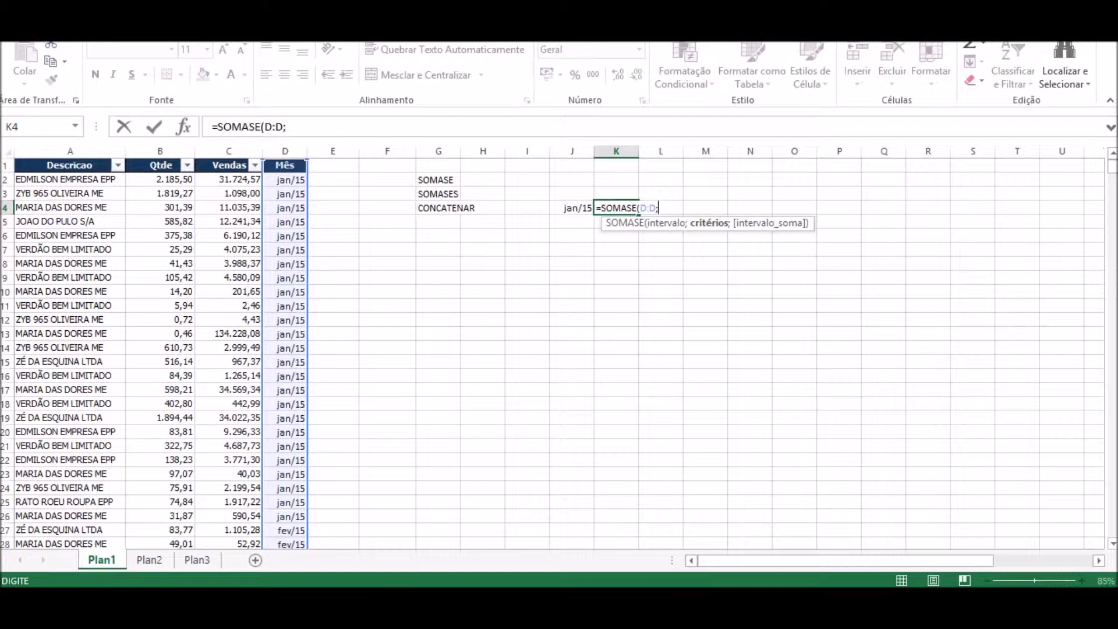
key(Left)
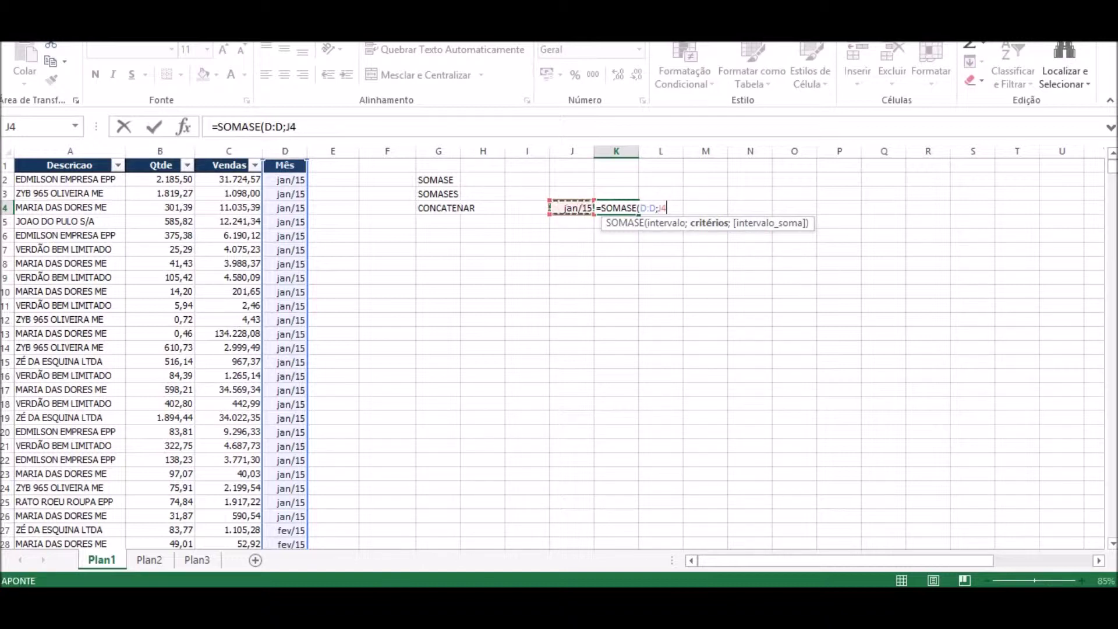
text(;)
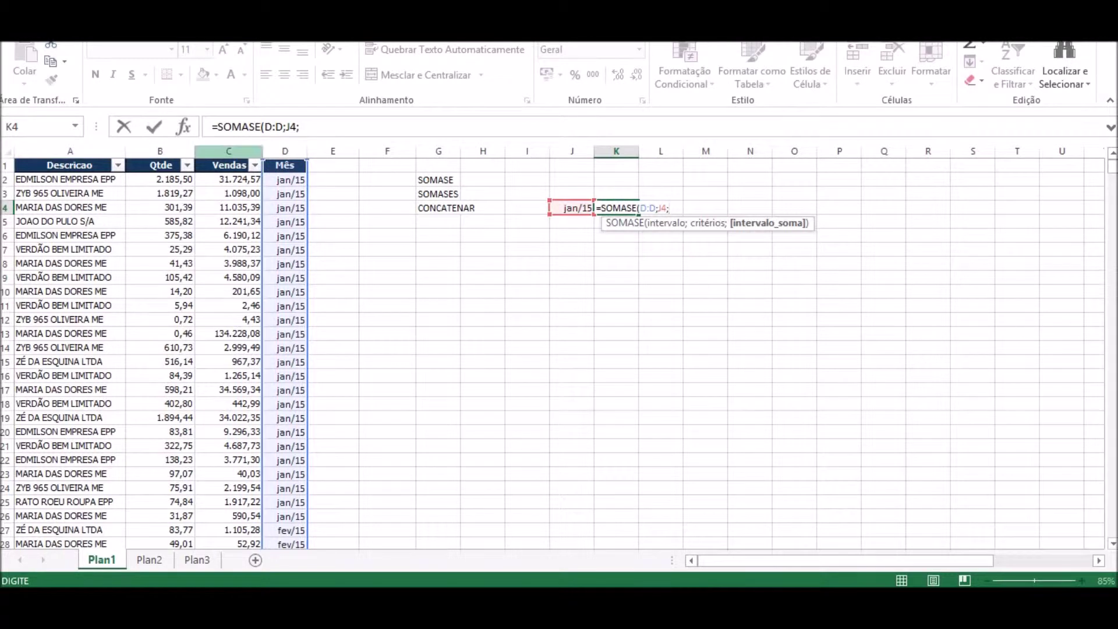
click(229, 150)
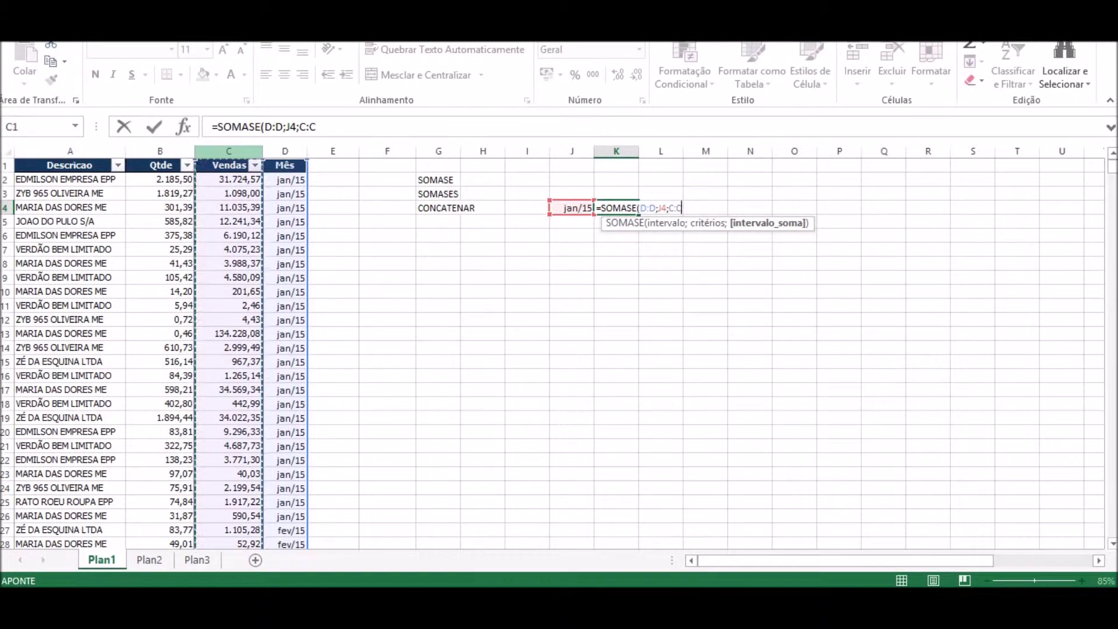
text())
key(Return)
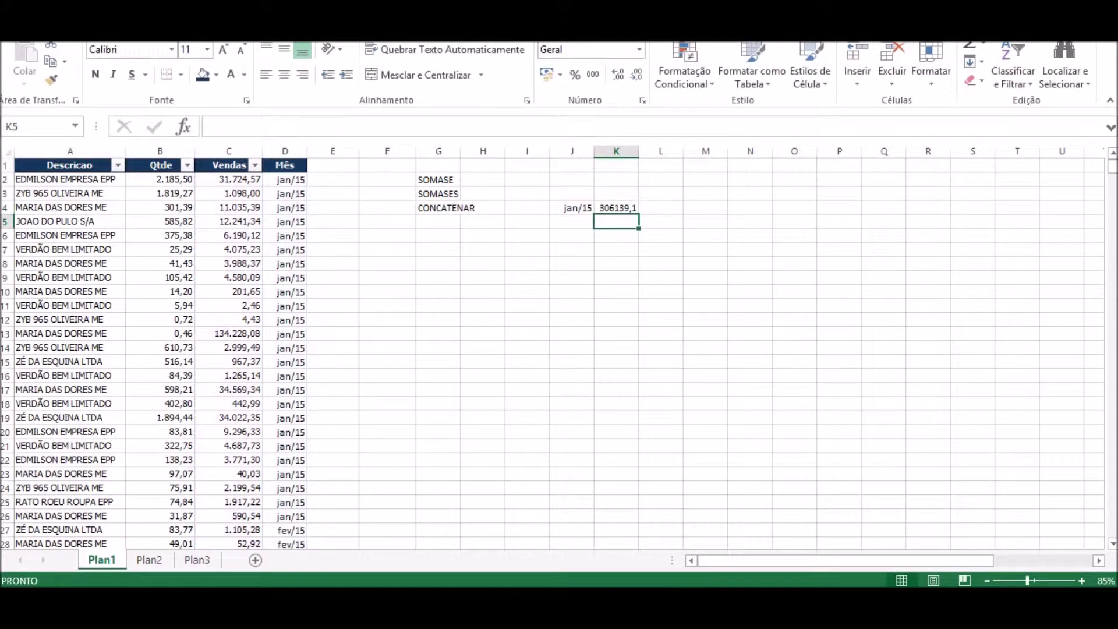
click(616, 208)
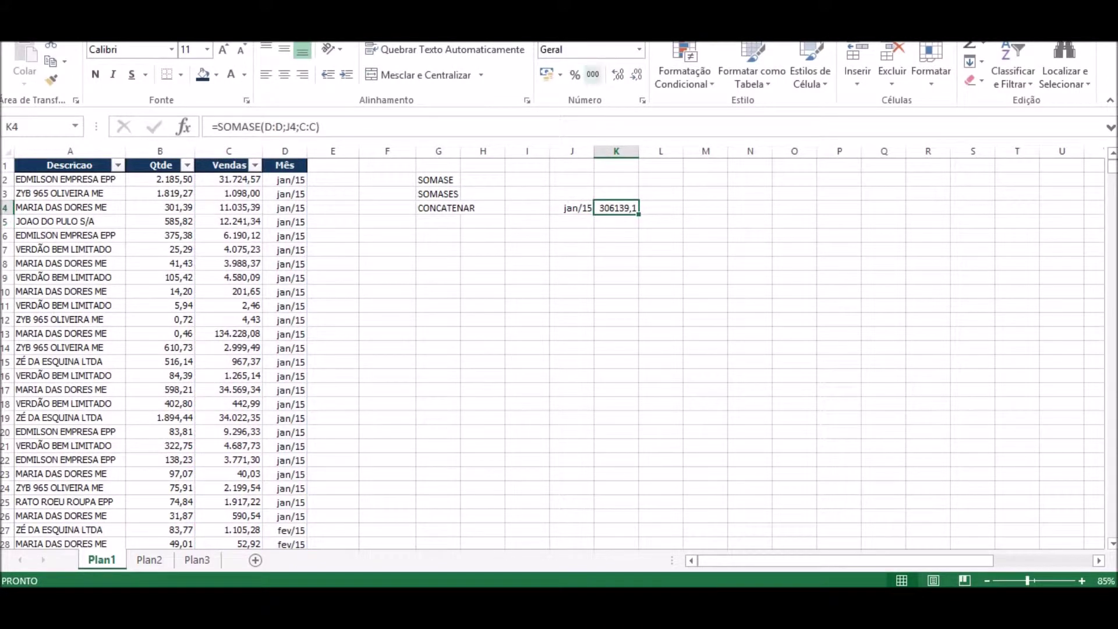
click(593, 73)
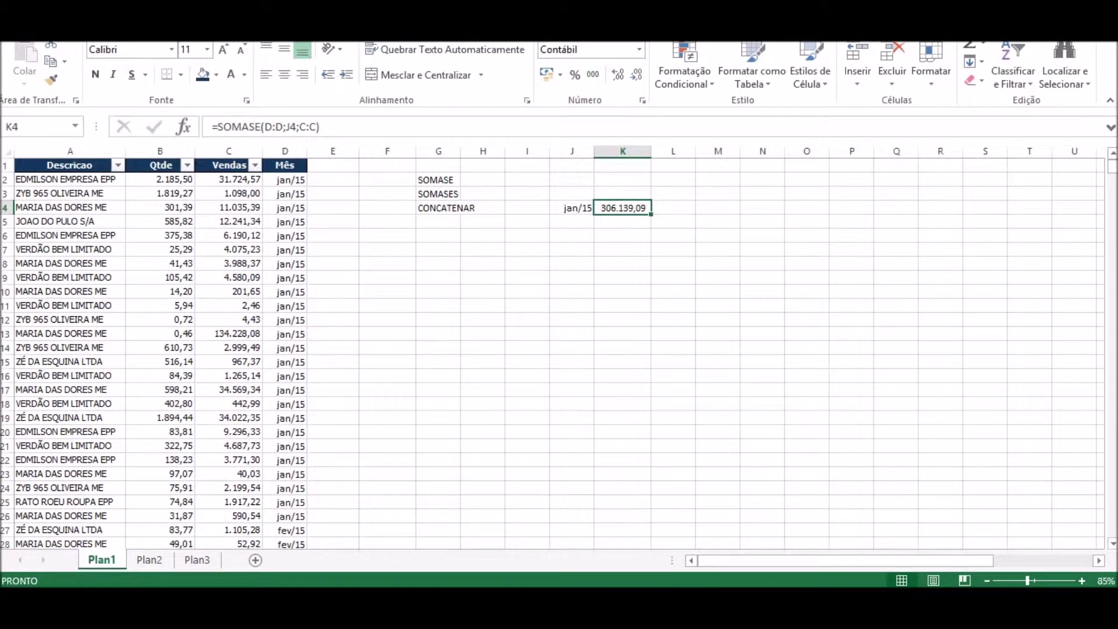
Reapply the filter to the table headers so that it also covers the Mês column.
click(285, 165)
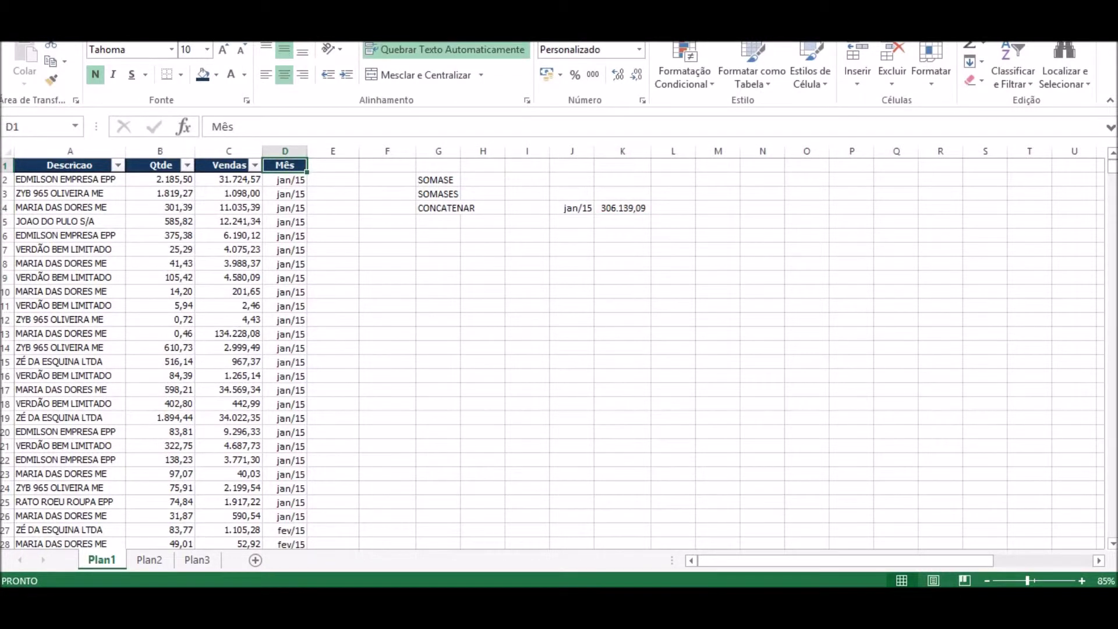
click(333, 26)
click(432, 65)
click(432, 66)
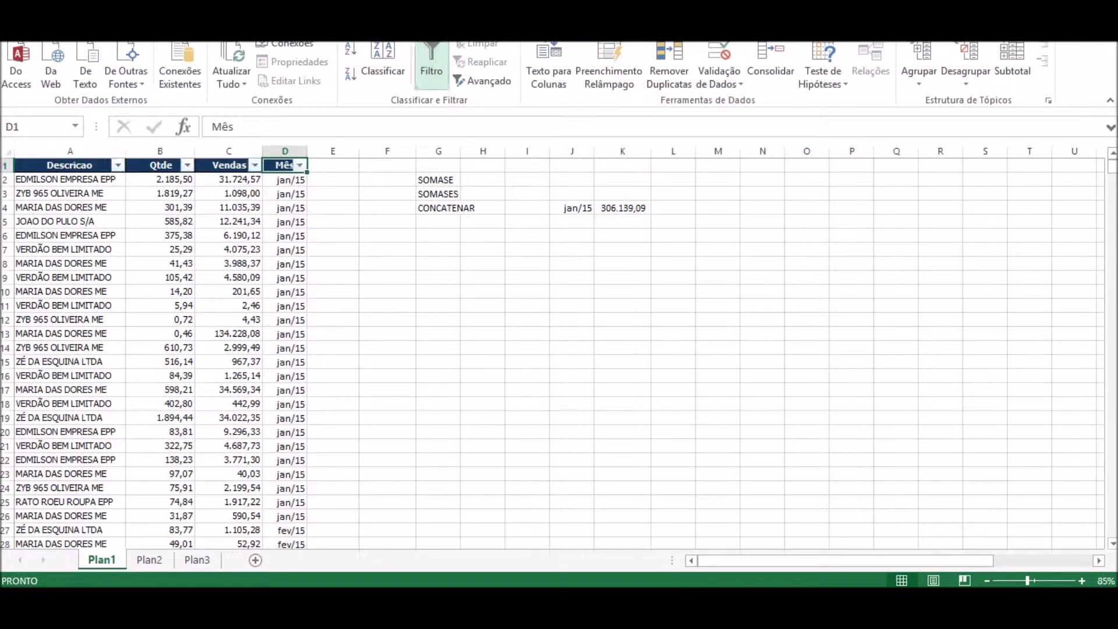
Filter the Mês column to janeiro and select the filtered Vendas values to compare their sum with K4.
click(300, 166)
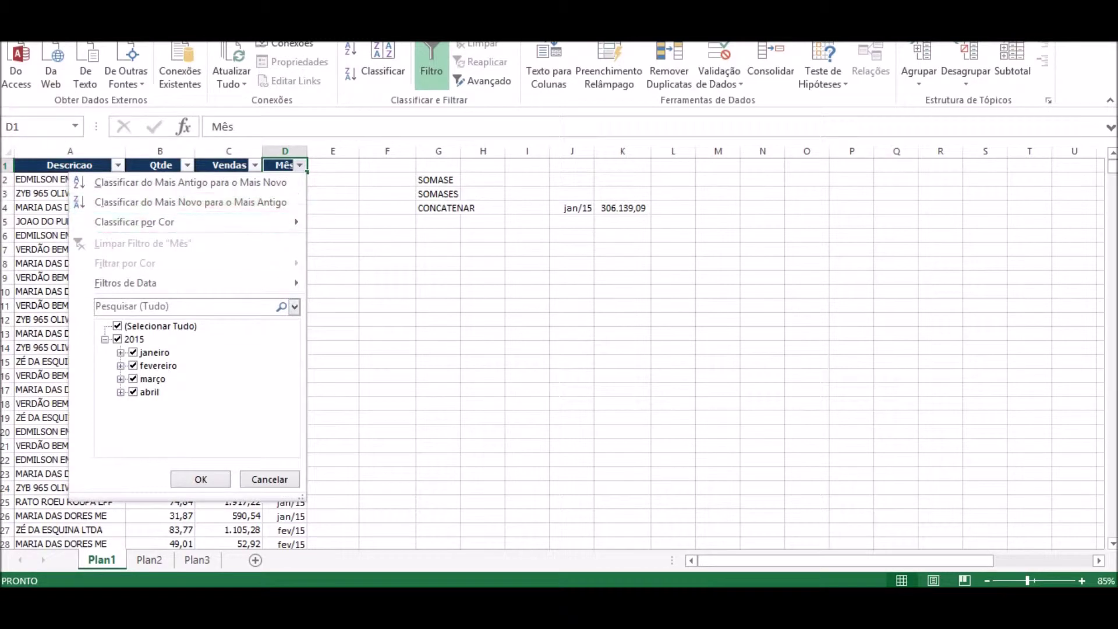
click(117, 326)
click(134, 353)
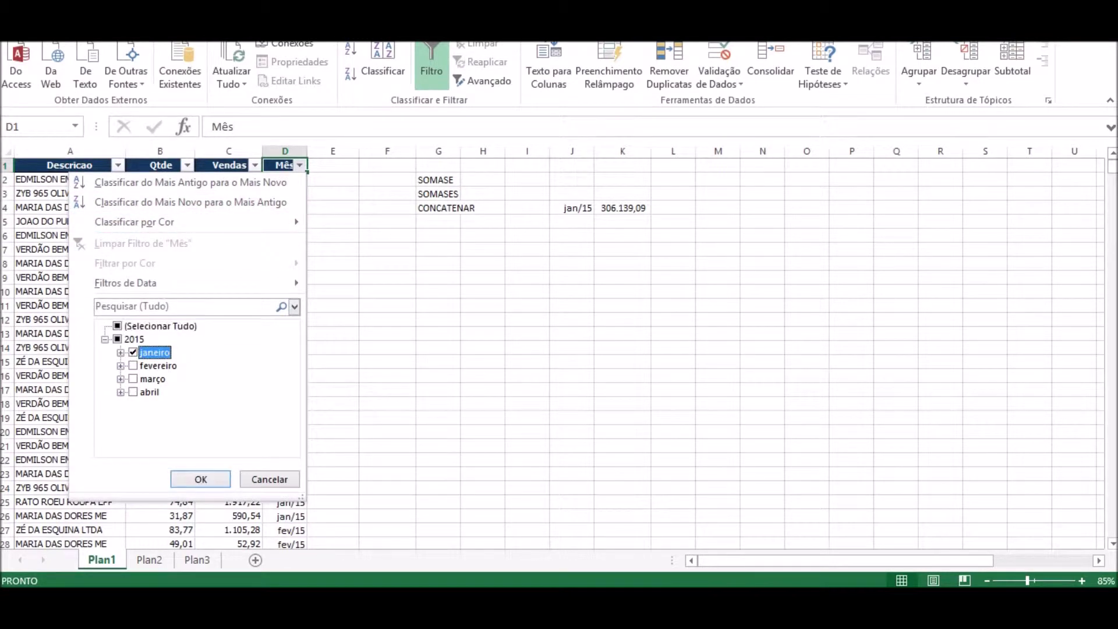
click(200, 479)
click(229, 376)
key(ctrl+Up)
key(Down)
key(ctrl+shift+Down)
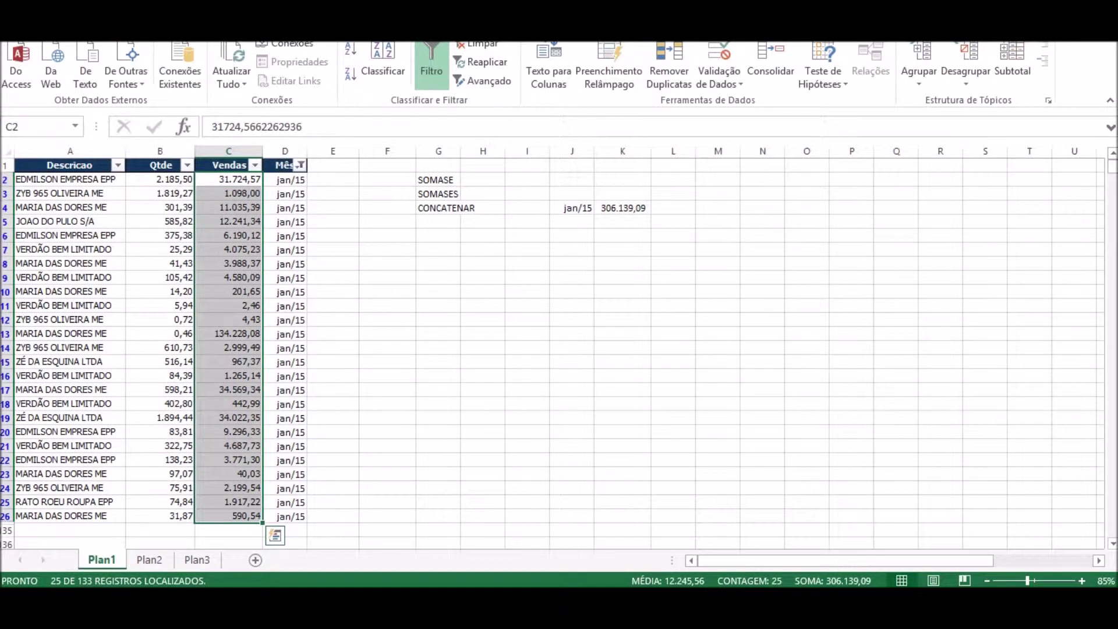
click(622, 208)
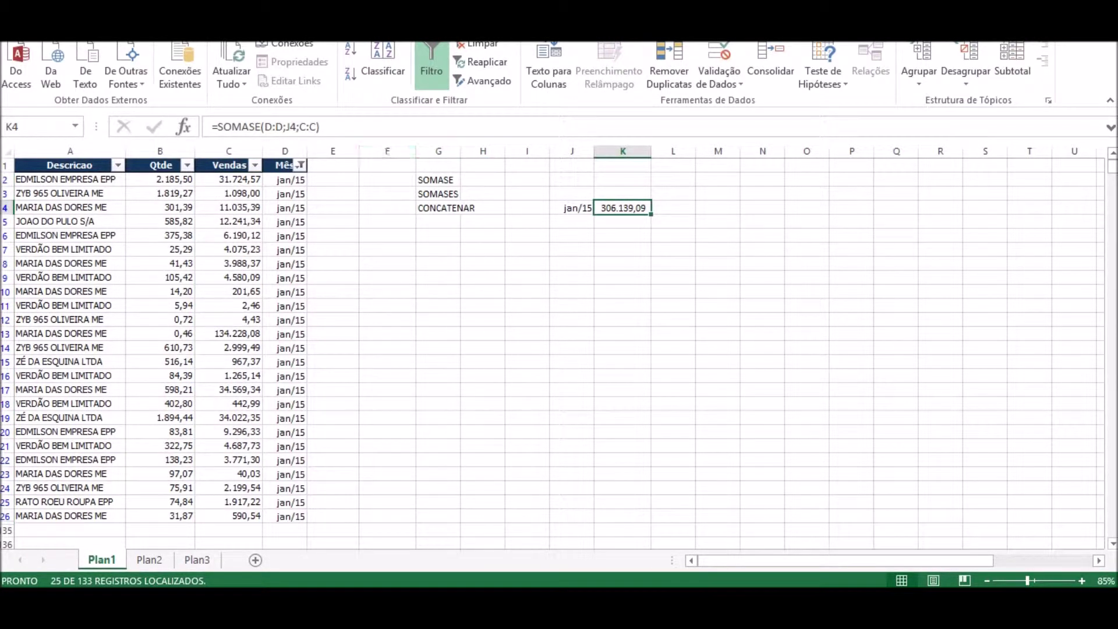
Clear the filter from the Mês column.
click(300, 166)
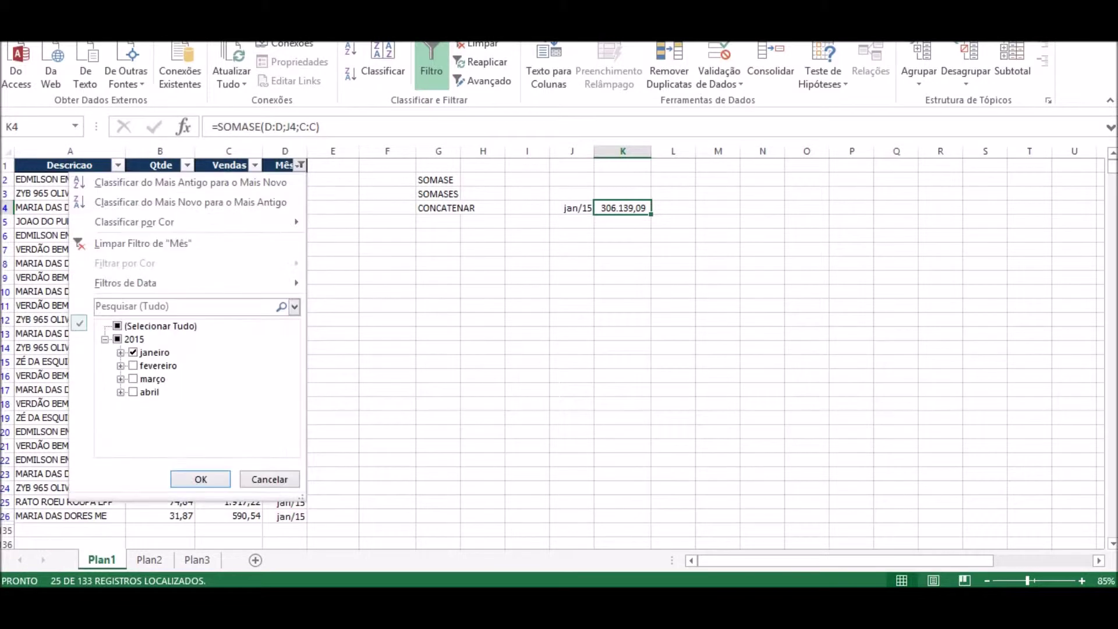
click(146, 242)
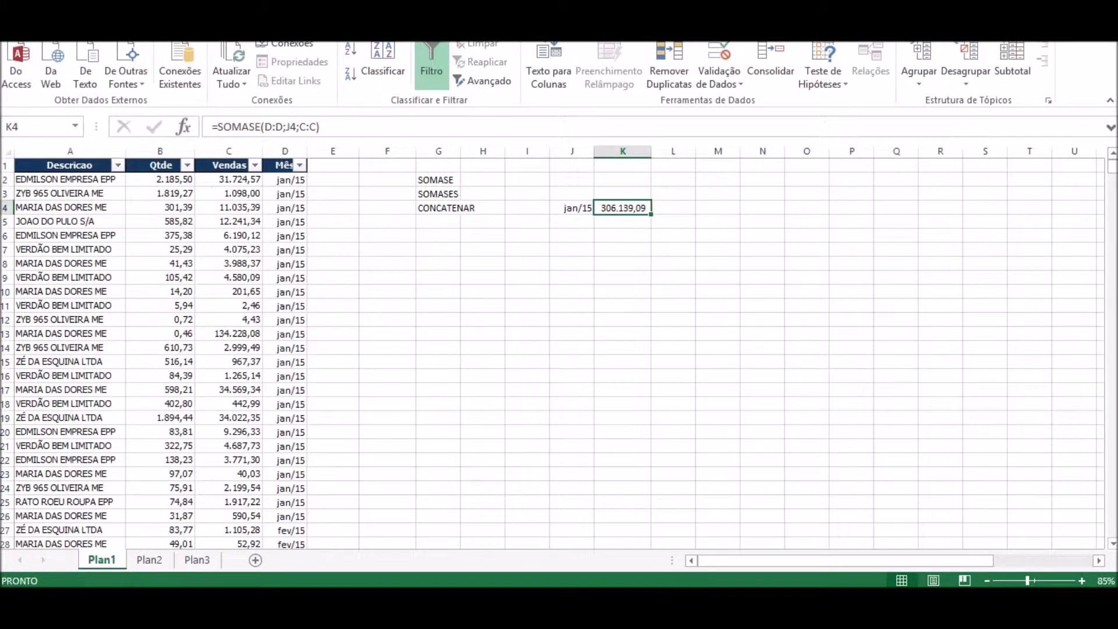
click(228, 236)
key(Left)
key(Left)
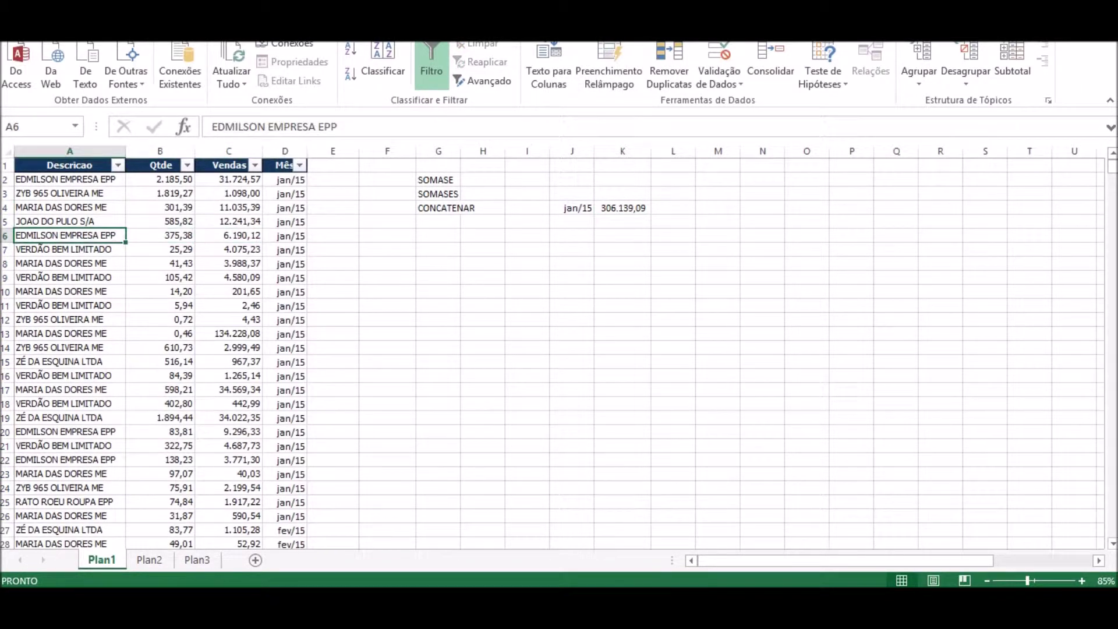
key(Up)
key(Up)
key(Up)
key(Down)
key(Down)
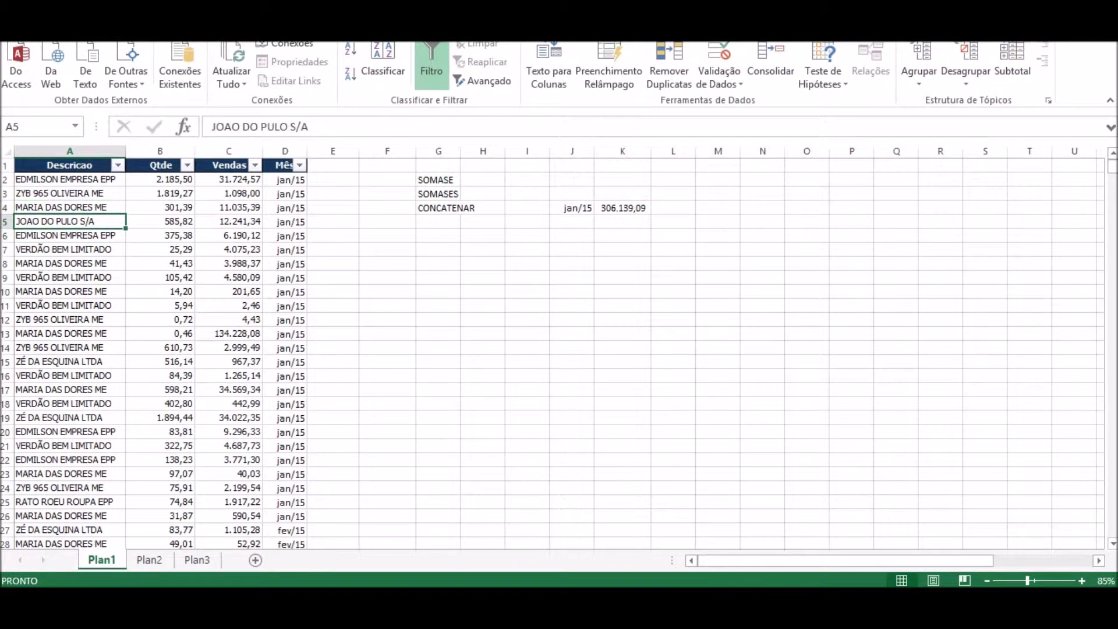
key(Down)
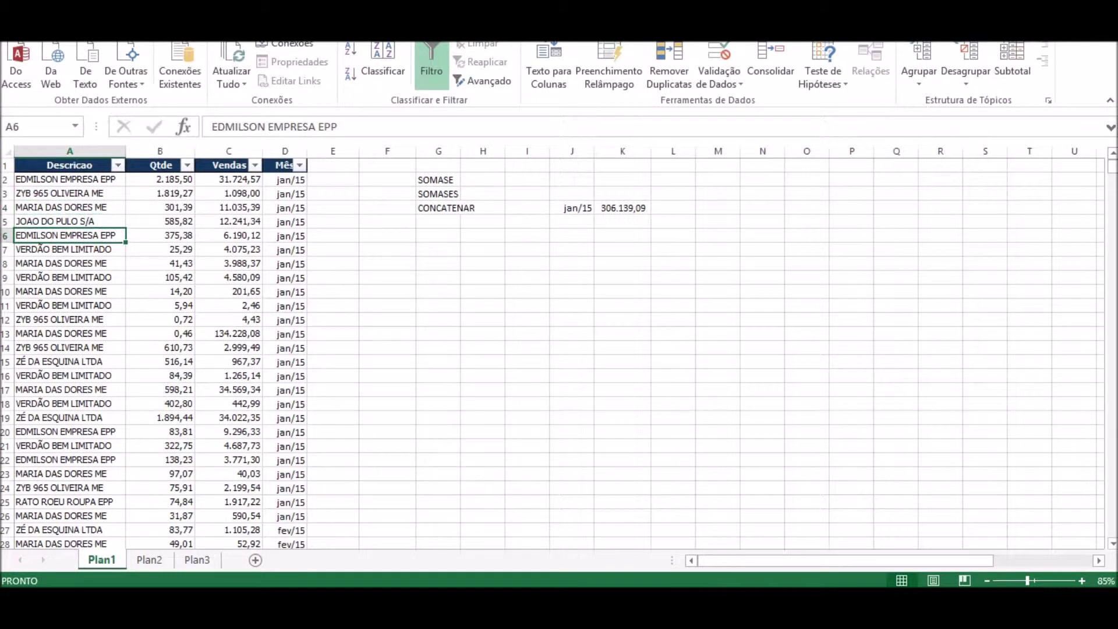
key(Right)
key(Right)
key(Left)
key(Left)
key(Right)
key(Left)
key(Right)
key(Right)
key(Right)
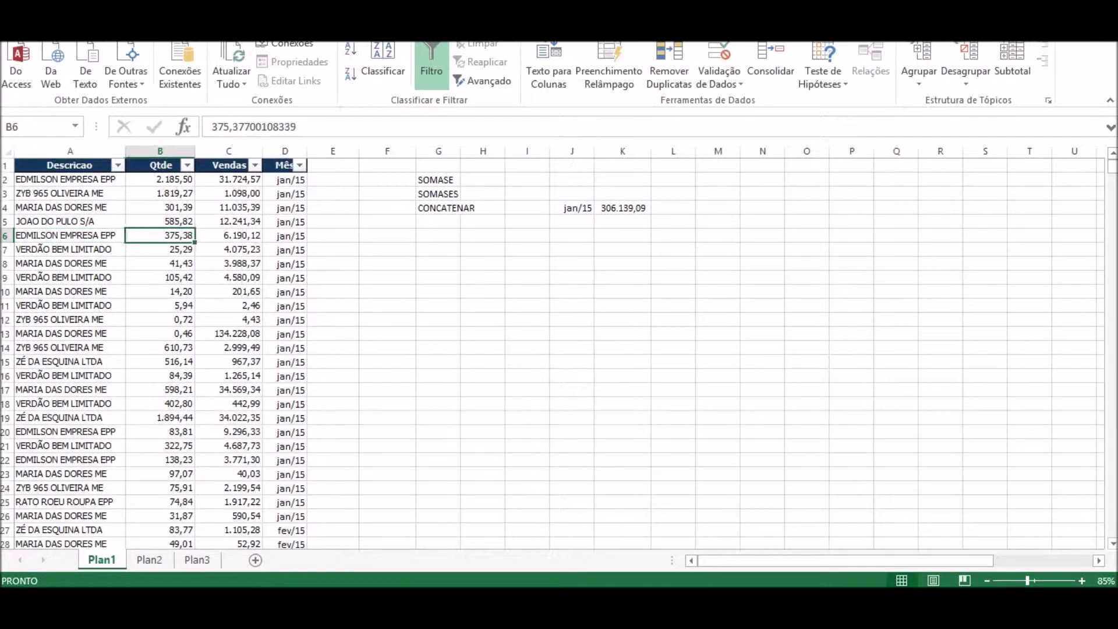
Examine the months in the Mês column from its header down to the end of the data.
key(Up)
key(Up)
key(Up)
key(Up)
key(Up)
key(Down)
key(ctrl+Down)
key(Up)
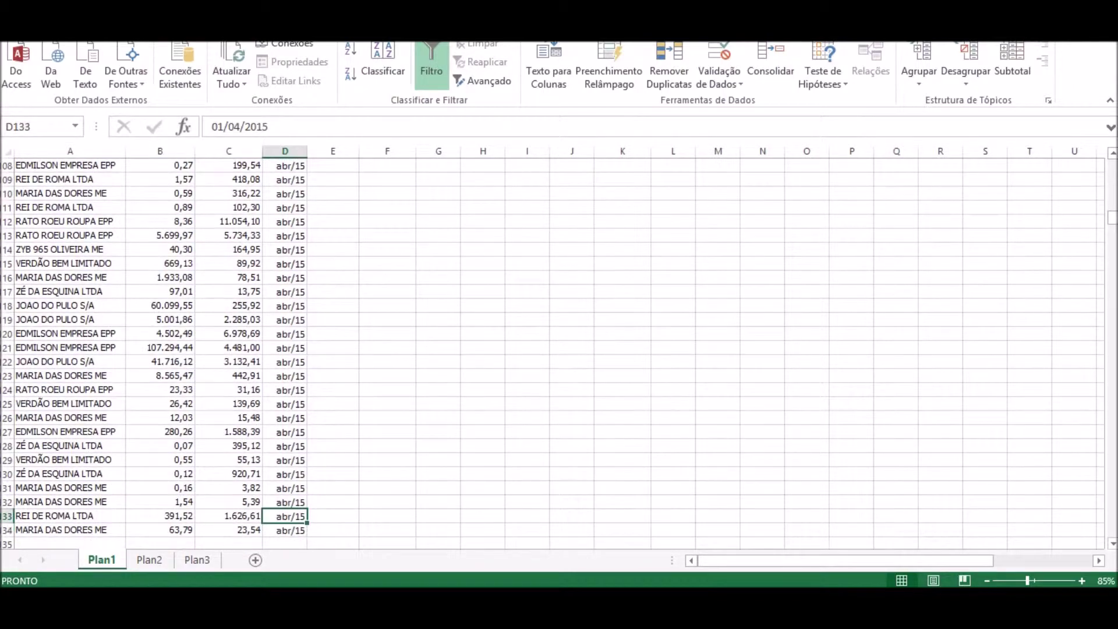
key(ctrl+Up)
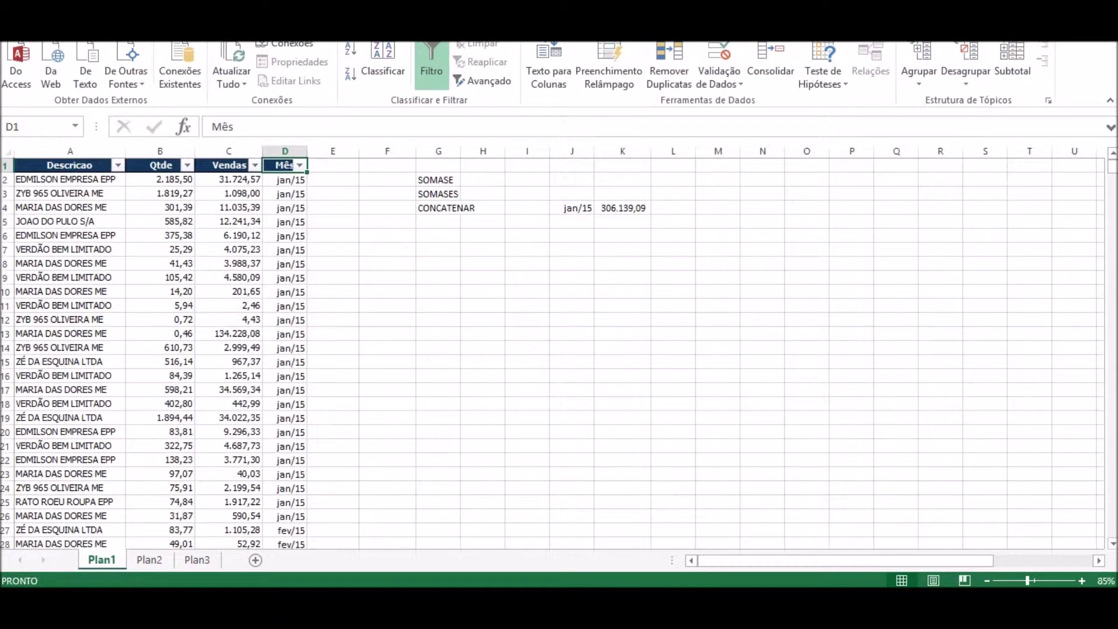
Enter the header "Empresa - mês" in cell E1, beside the Mês column.
click(333, 165)
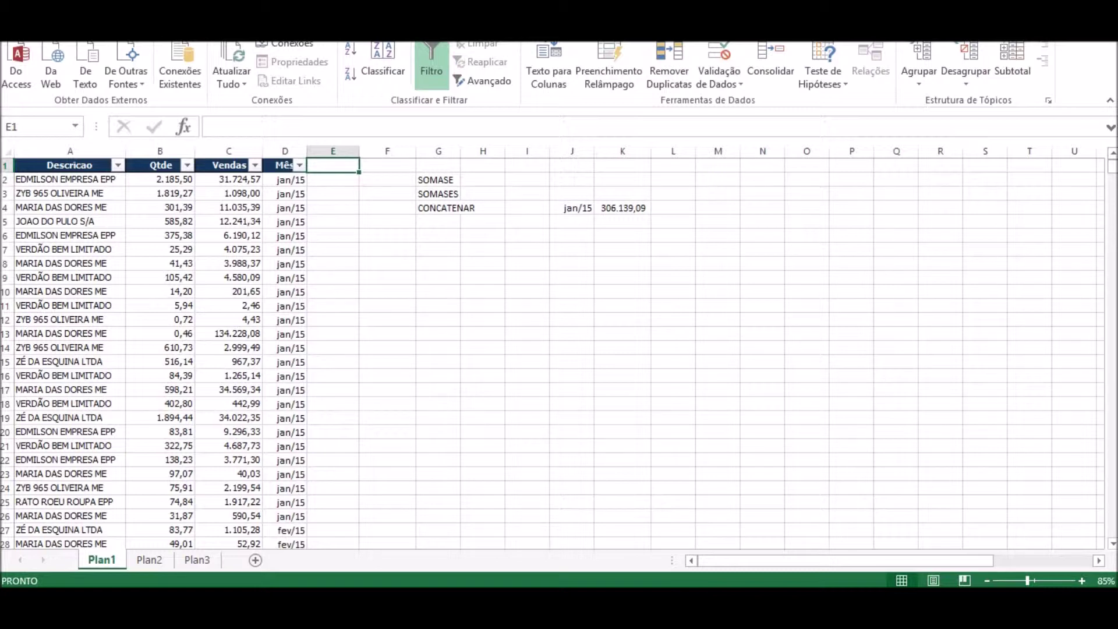
text(eMPRESA)
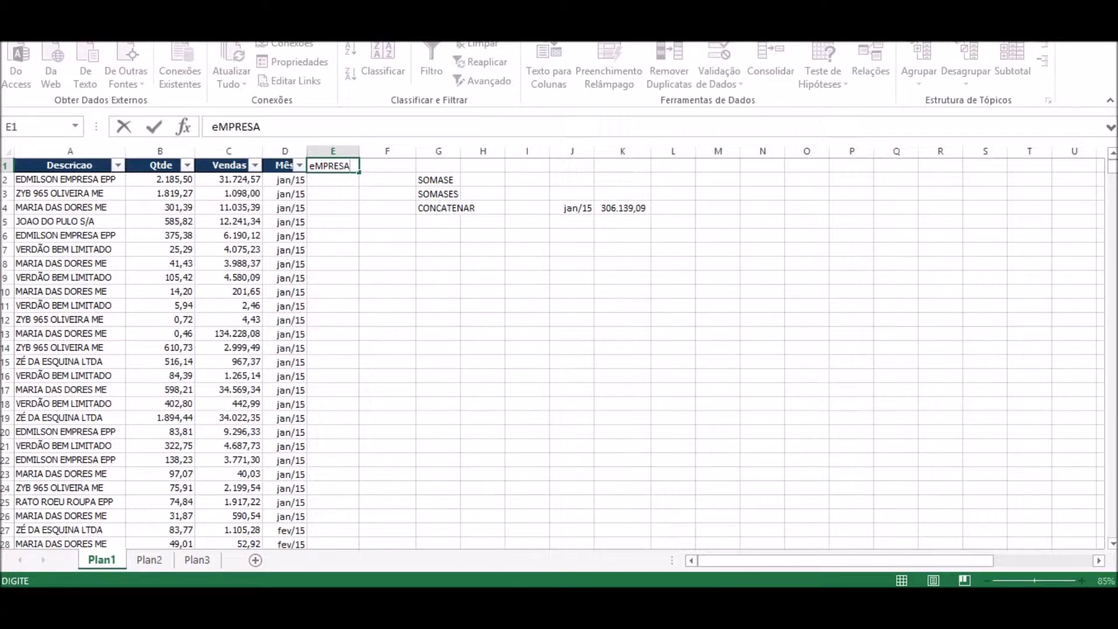
text(-)
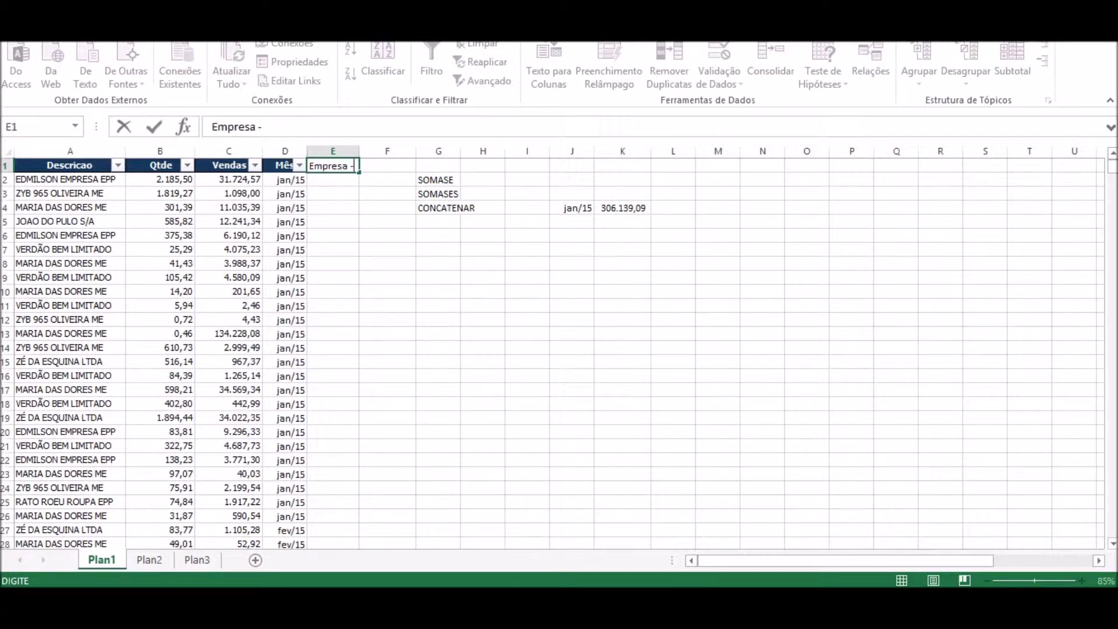
text( mês)
key(Return)
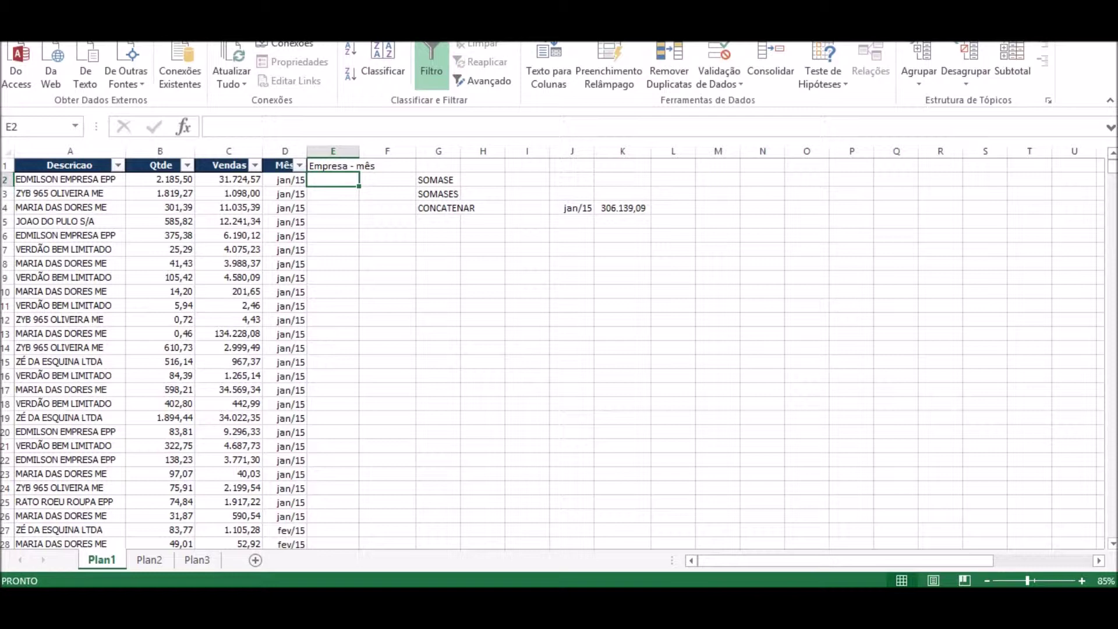
Join the company and month in E2 with the formula =CONCATENAR(A2;D2).
text(=)
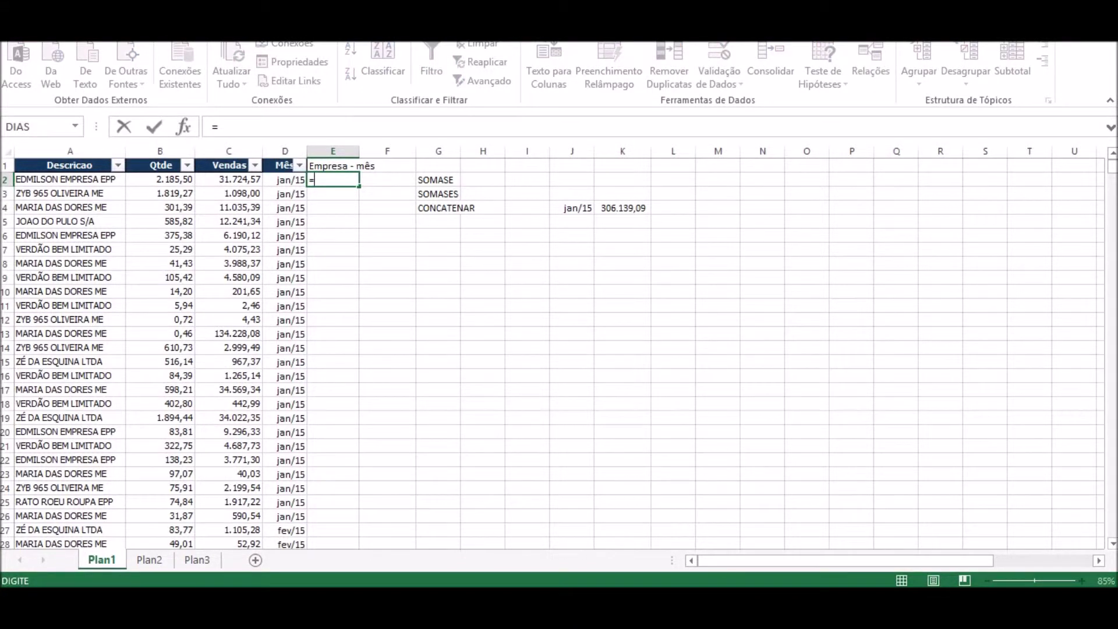
text(conca)
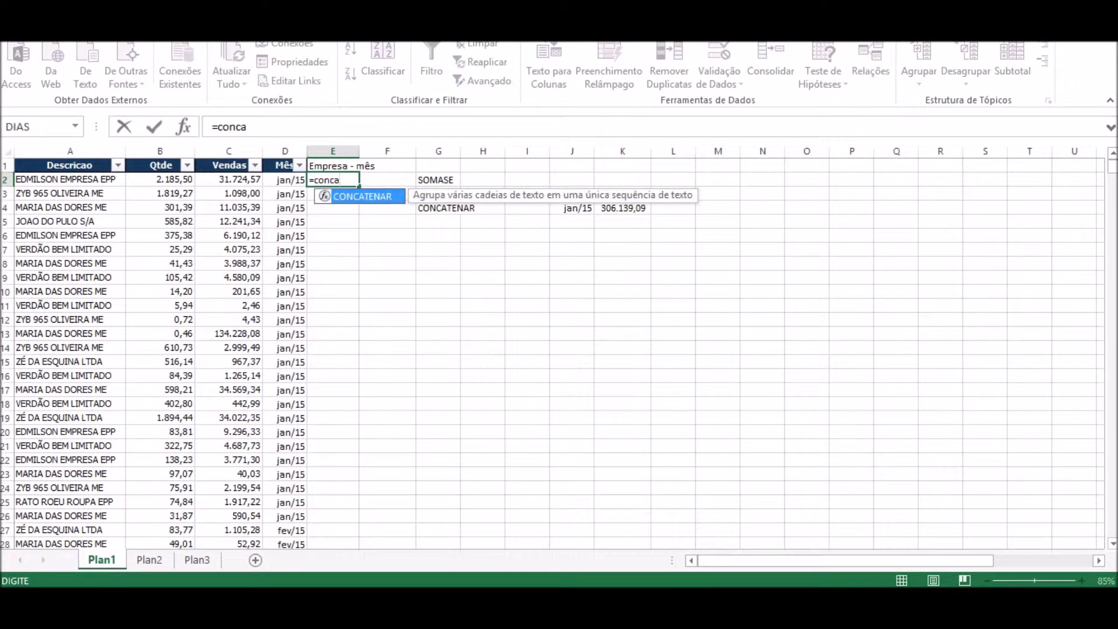
text(tena)
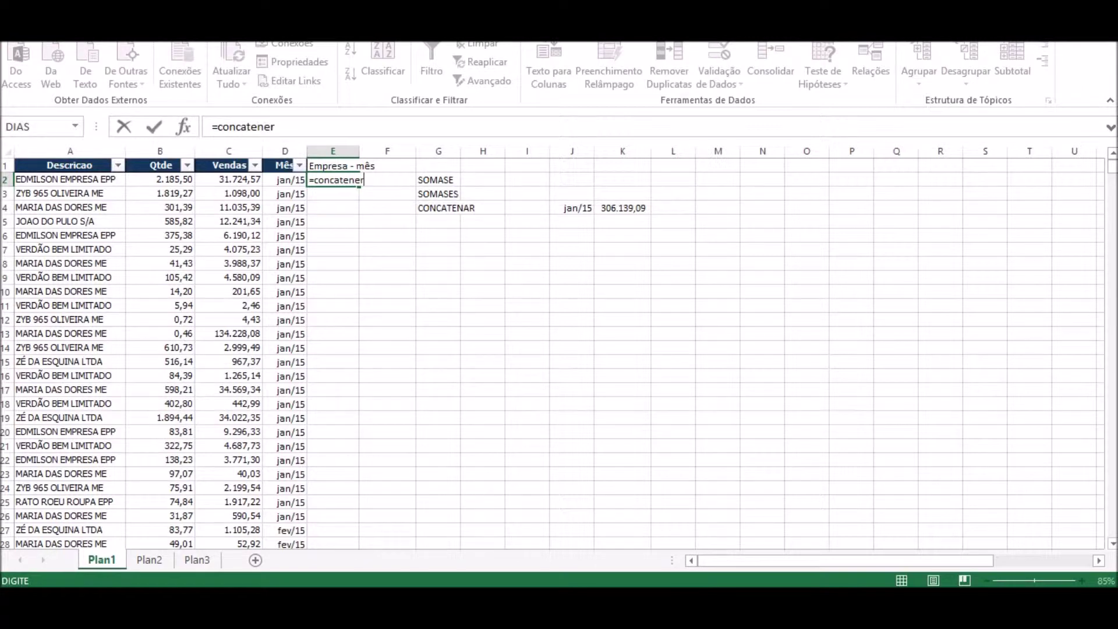
text(r()
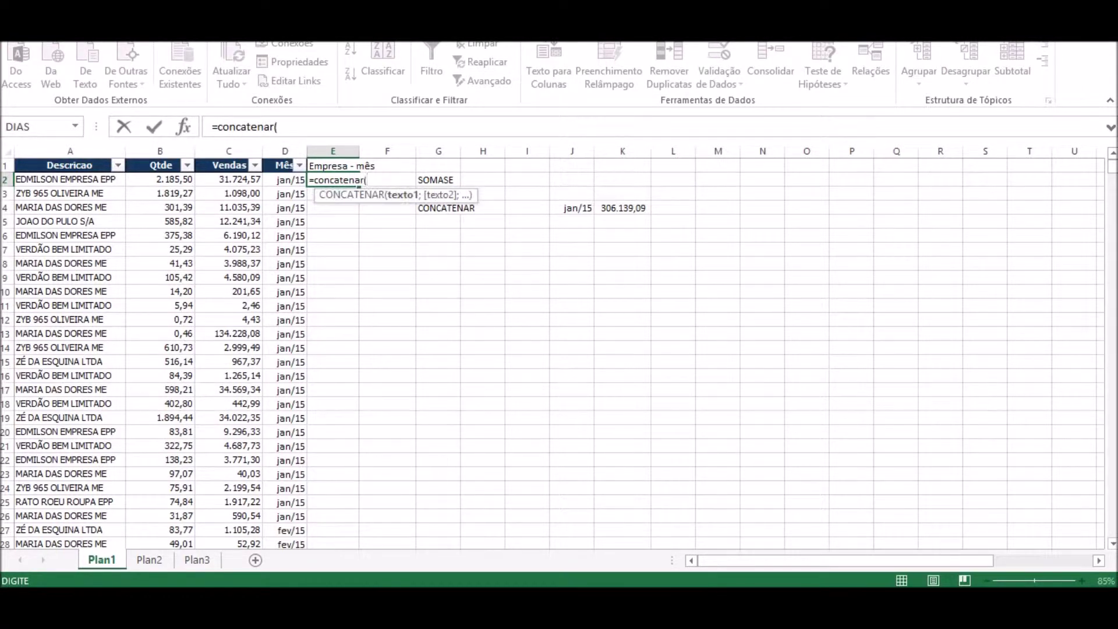
click(70, 180)
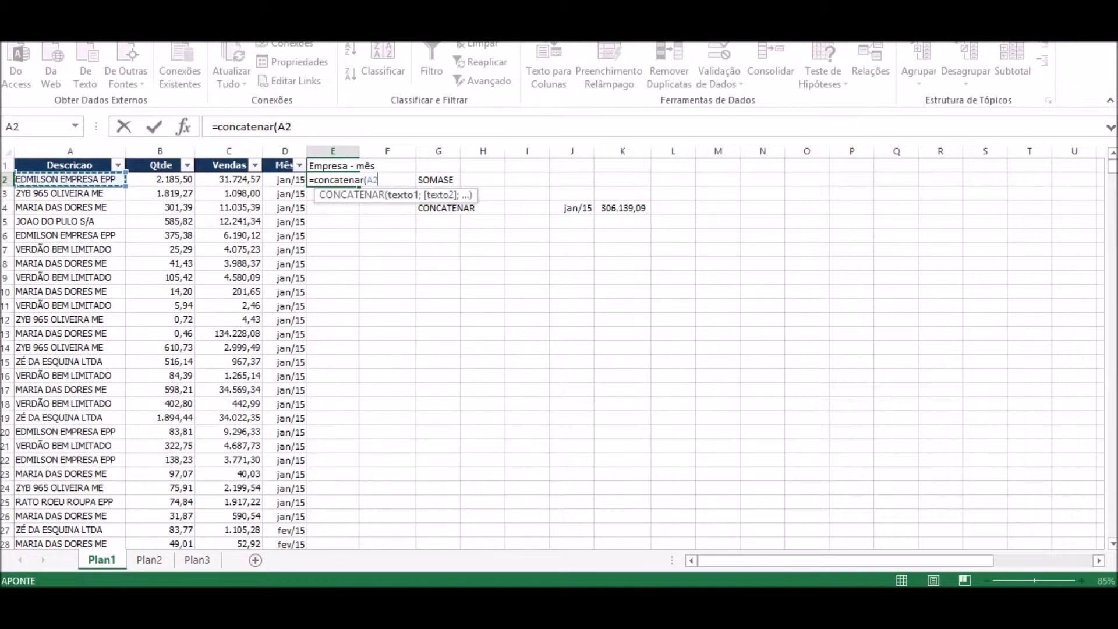
text(;)
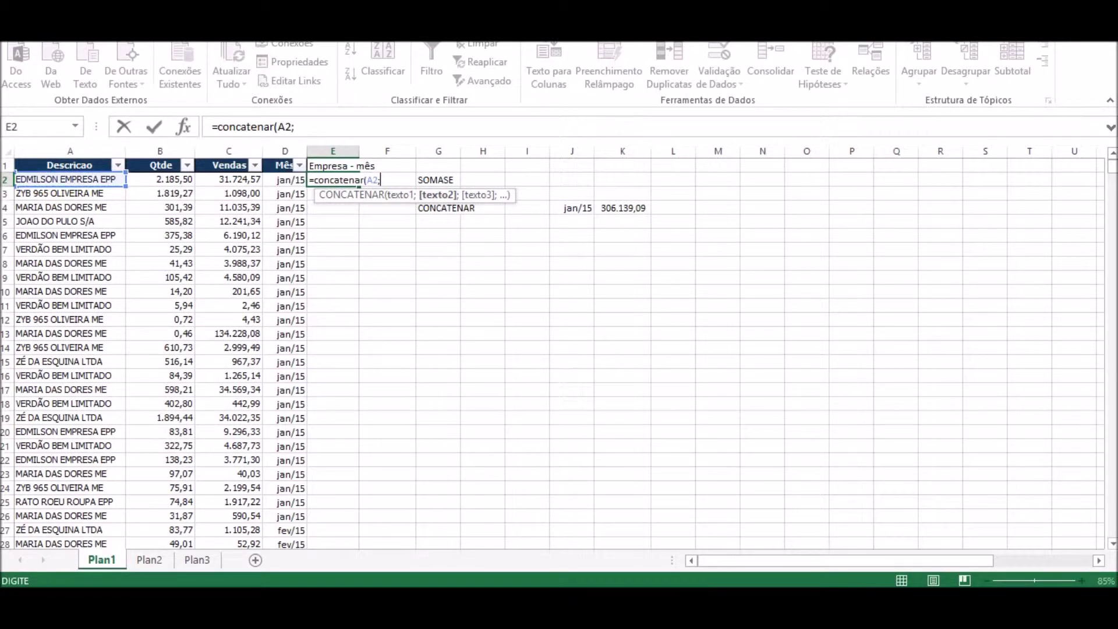
click(285, 180)
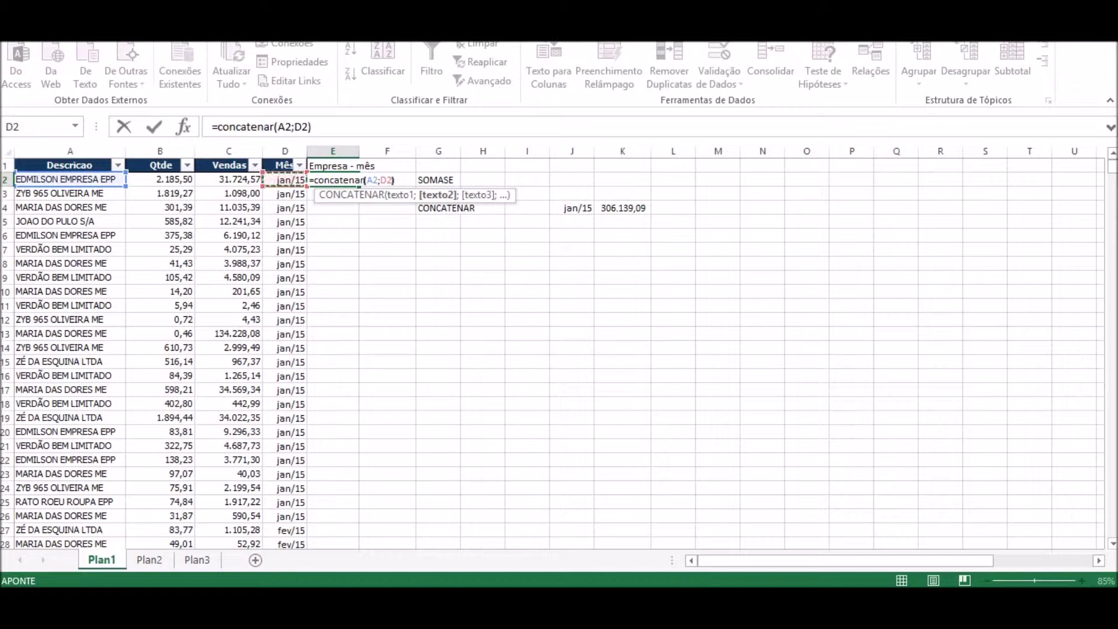
key(Return)
click(333, 180)
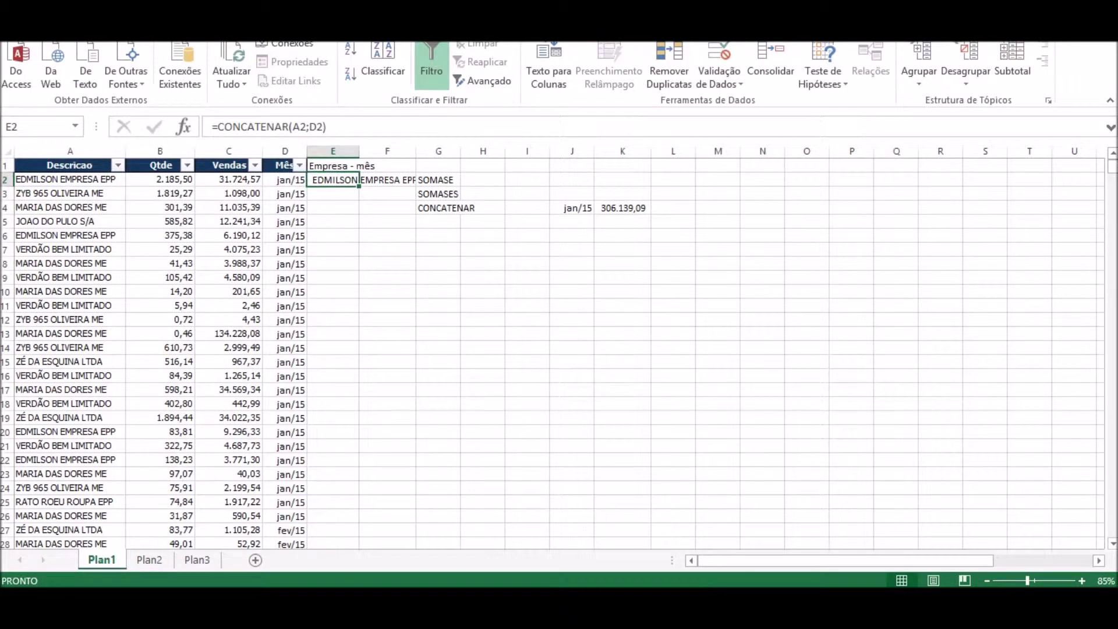
Widen column E to show the joined text and fill the E2 formula down to the end of the data.
drag(359, 151, 454, 151)
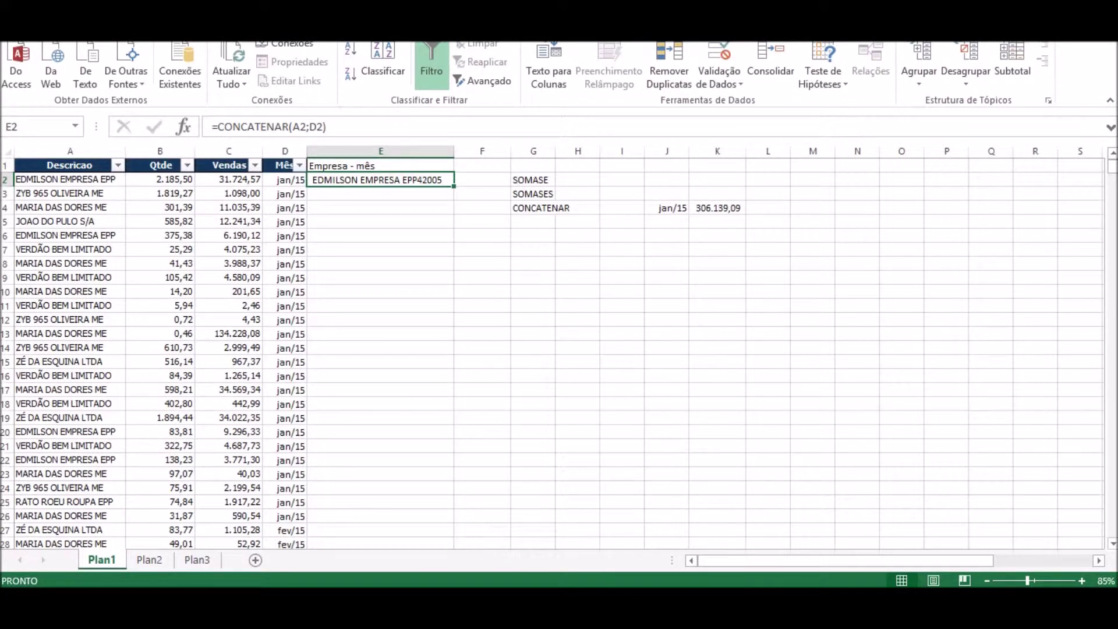
double_click(454, 186)
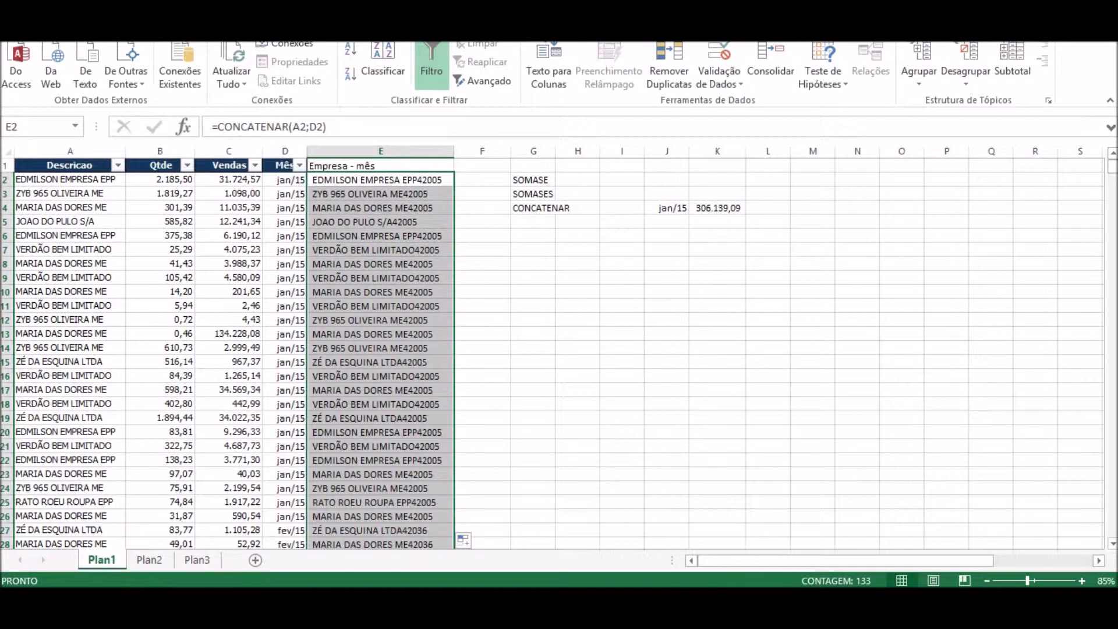
Replace the formula in E2 with the ampersand version =A2&D2.
click(381, 180)
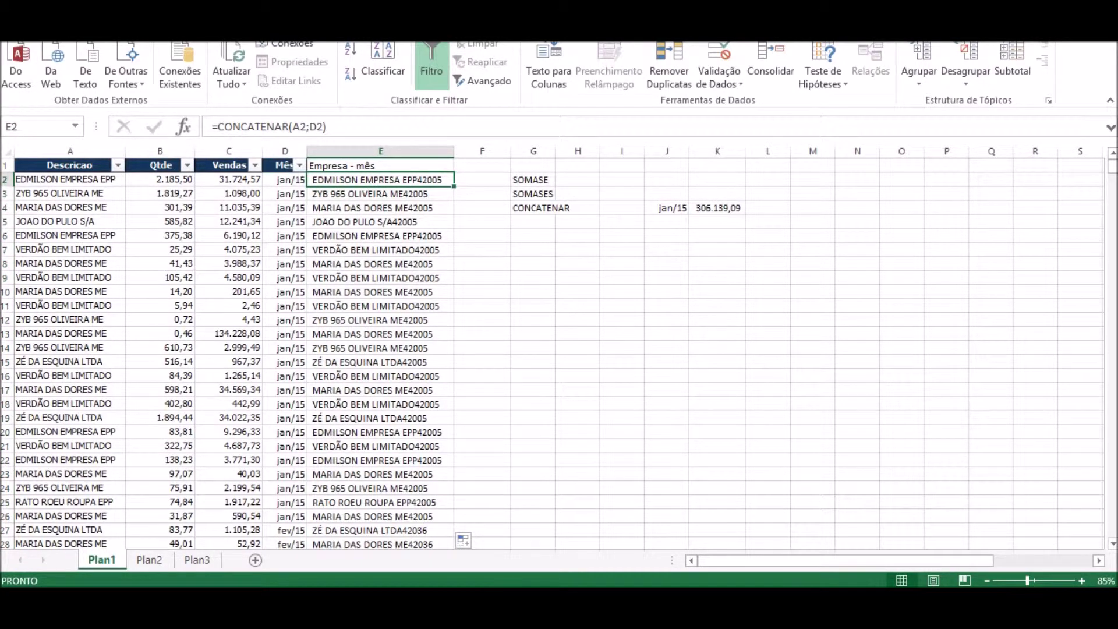
text(=)
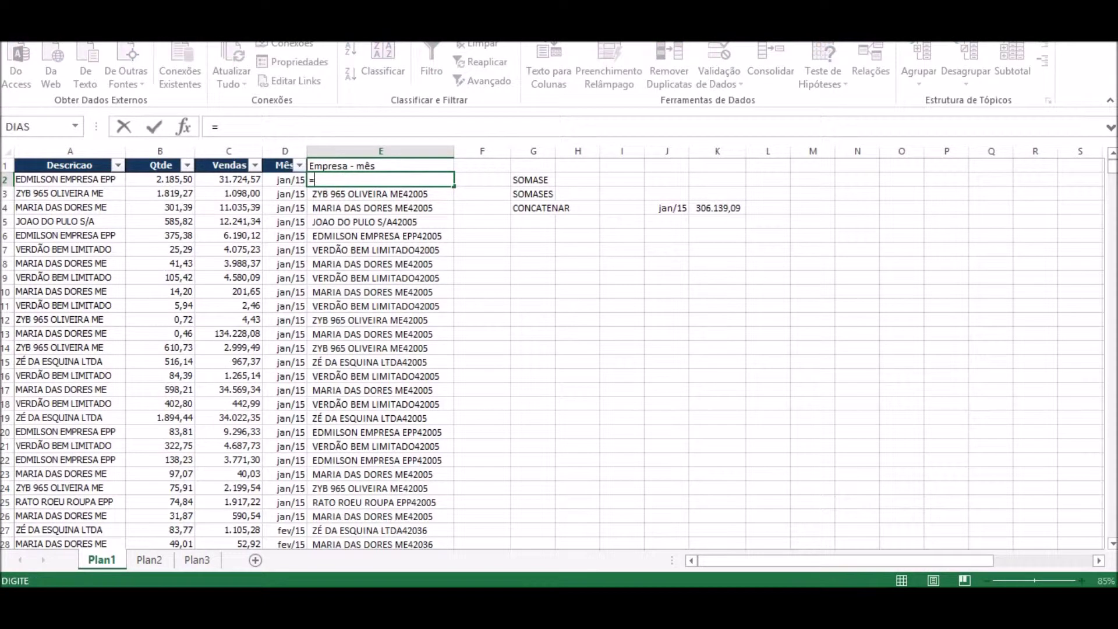
key(Left)
key(Left)
key(Left)
key(Left)
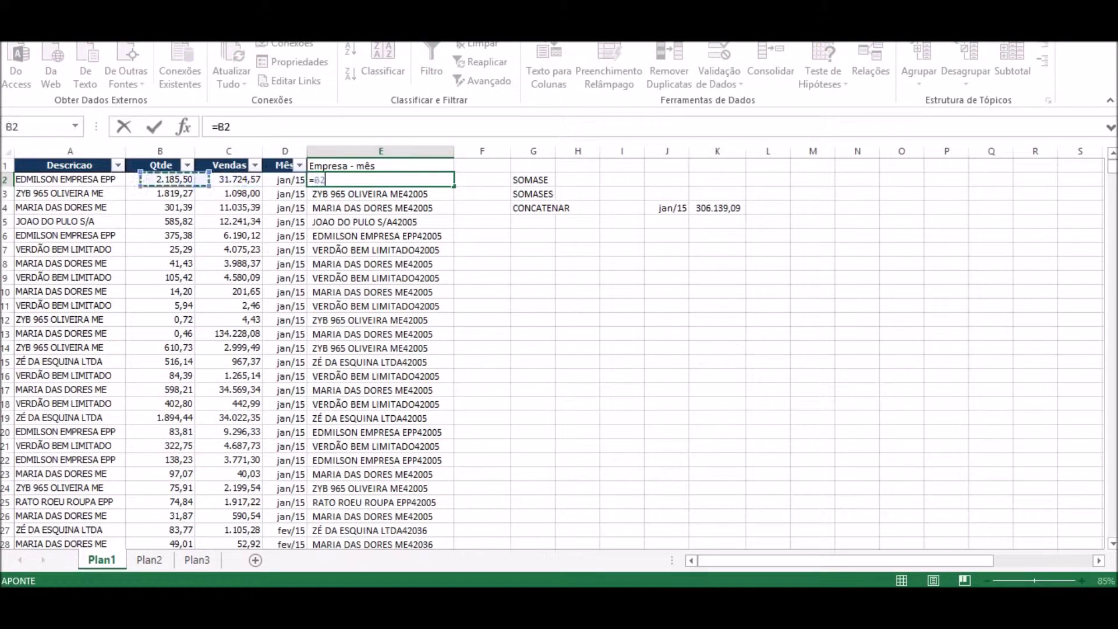
text(&)
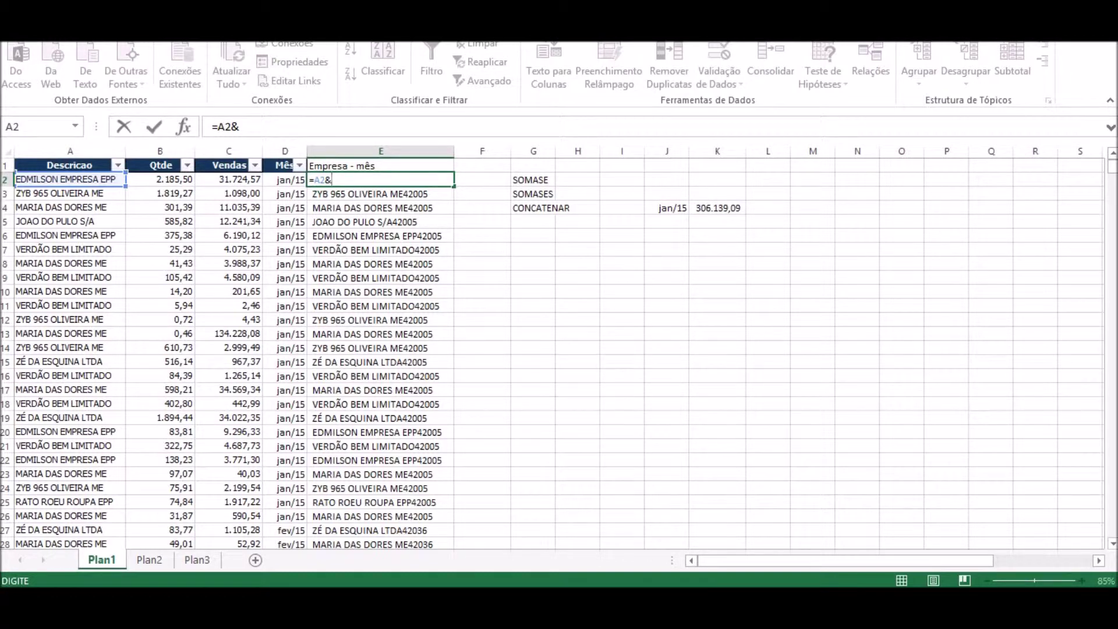
key(Left)
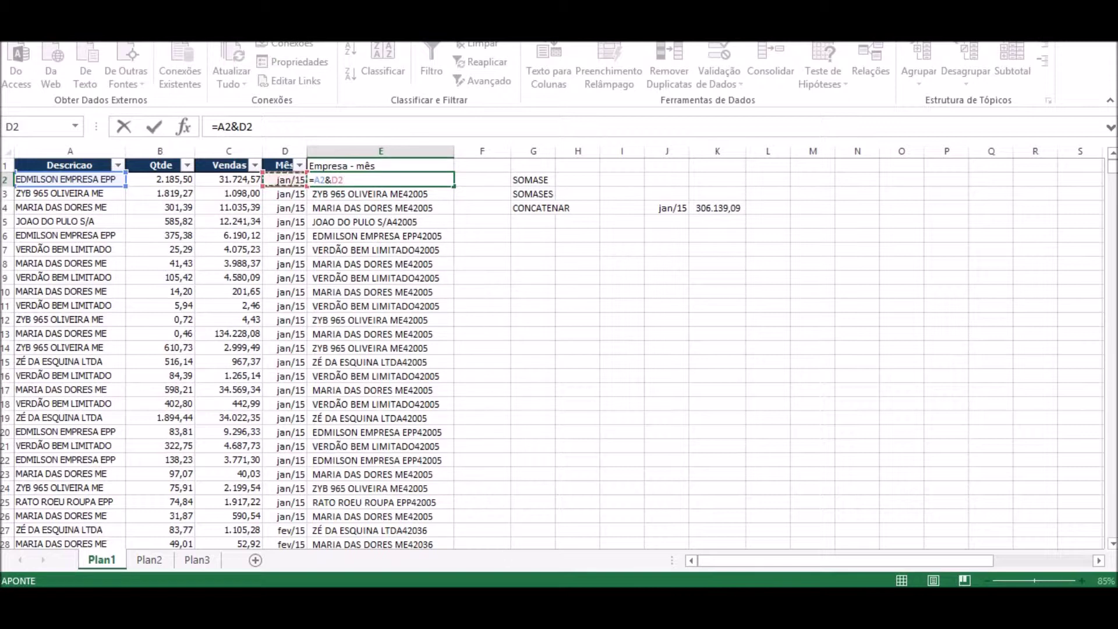
key(Return)
key(Up)
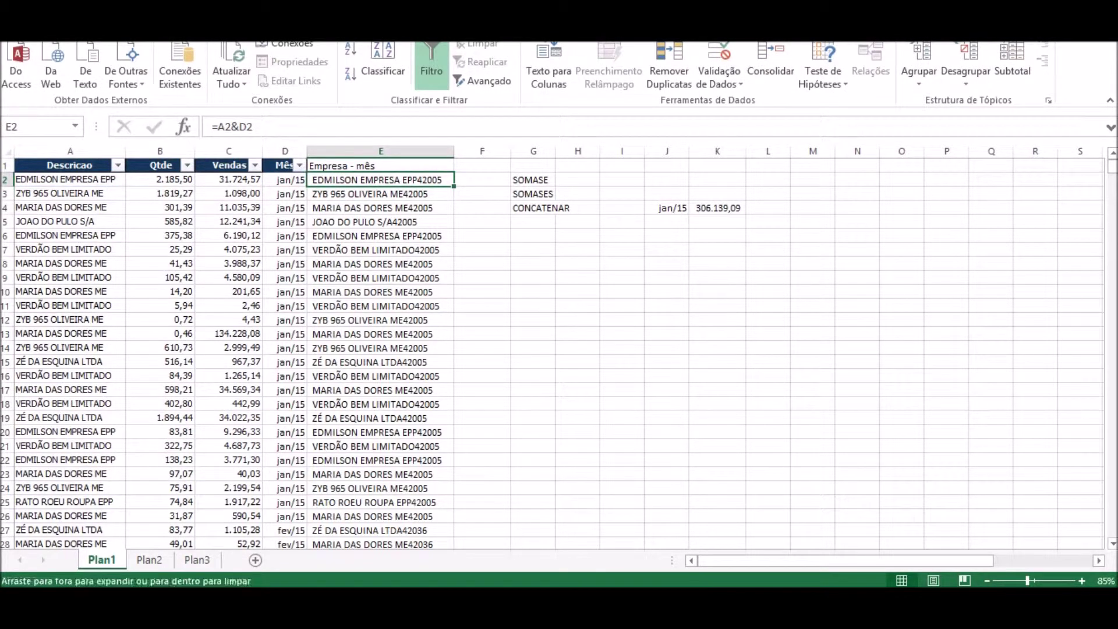
Fill the =A2&D2 formula down column E to the last data row and check the copied formula in E3.
key(ctrl+shift+Down)
key(Down)
key(Up)
key(Down)
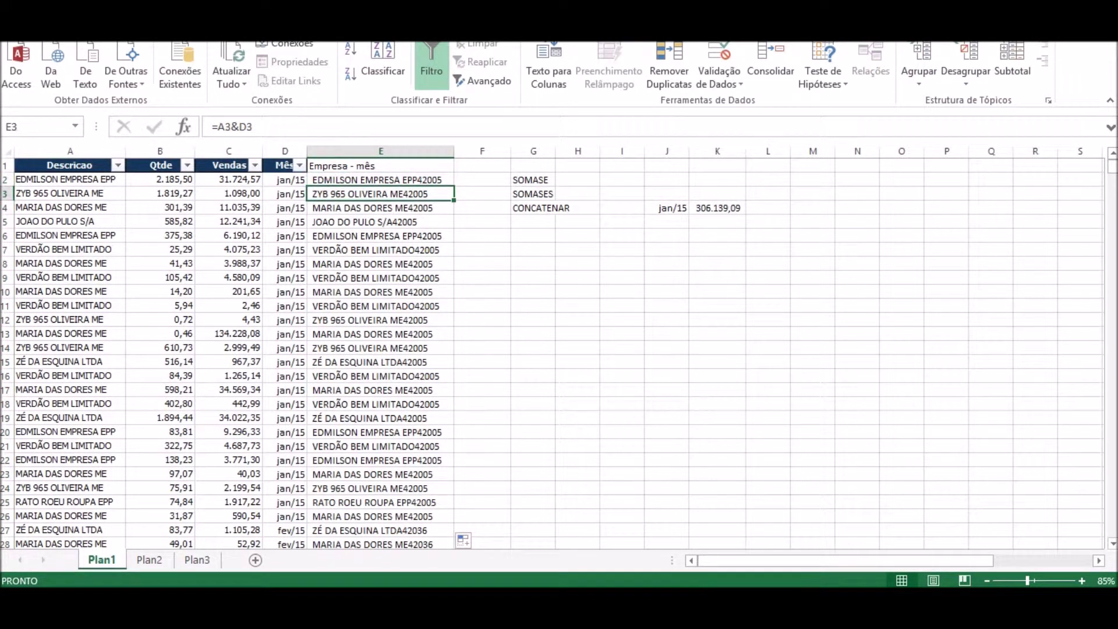
key(Up)
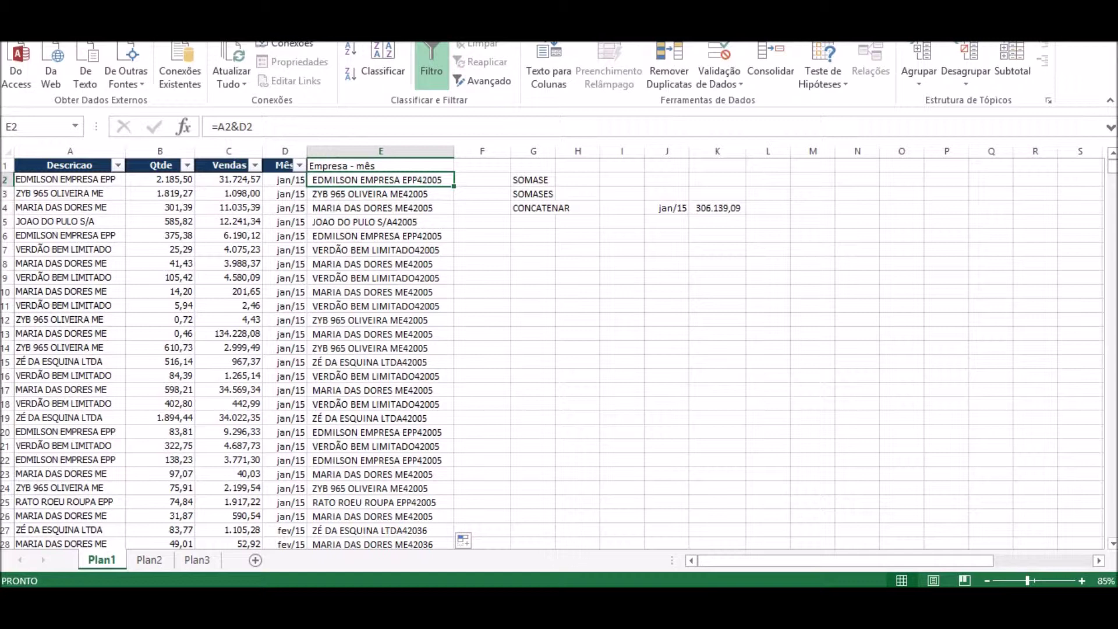
key(Up)
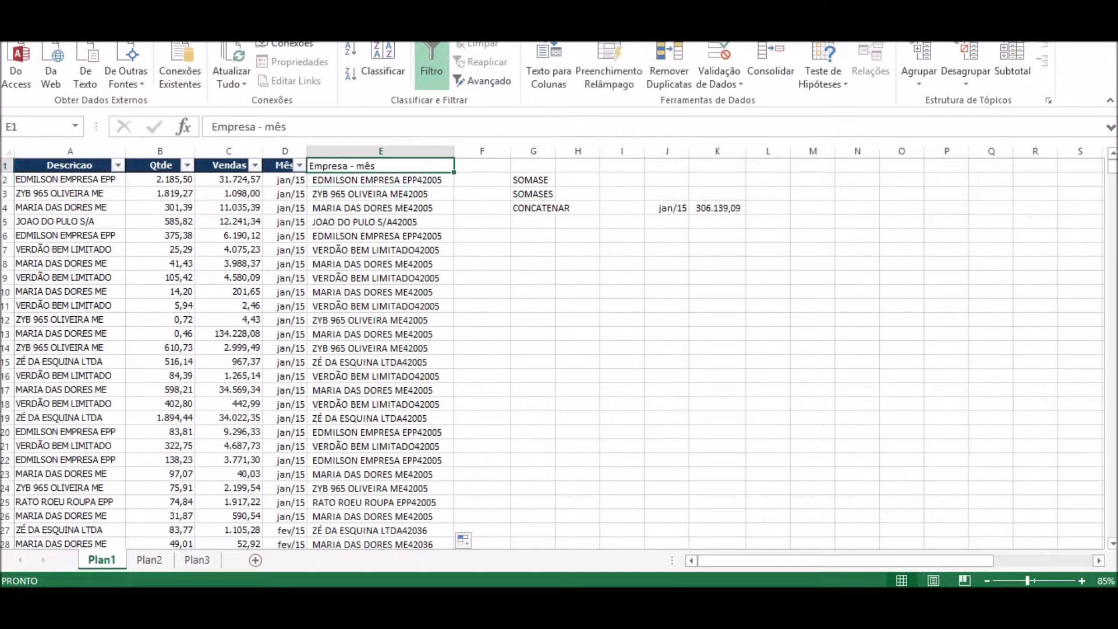
key(Down)
key(Right)
key(Right)
key(Right)
key(Right)
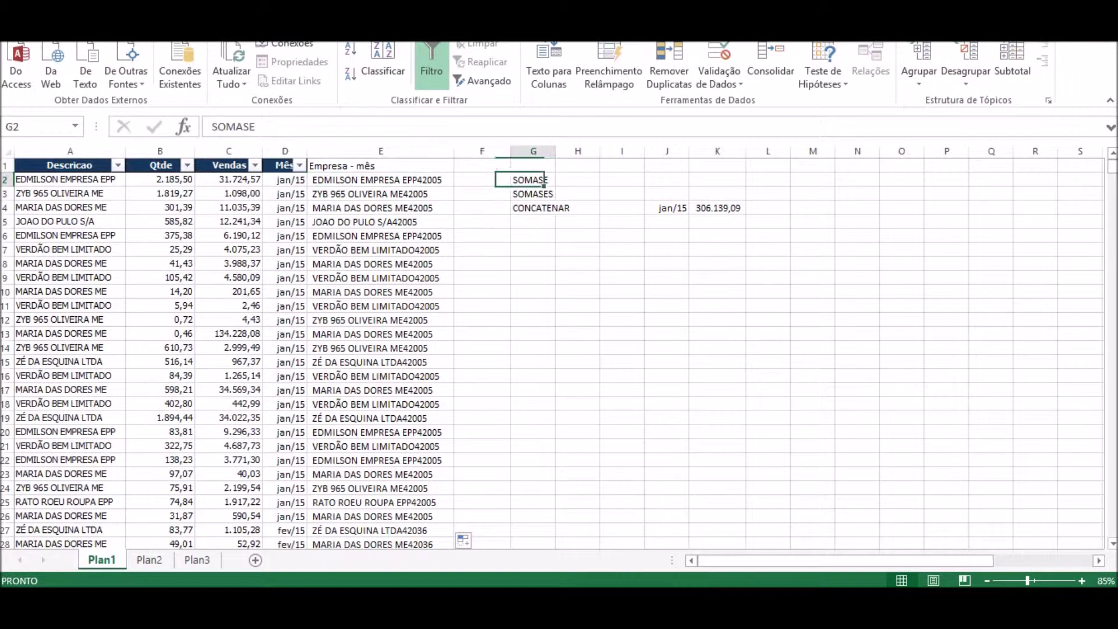
key(Down)
key(Down)
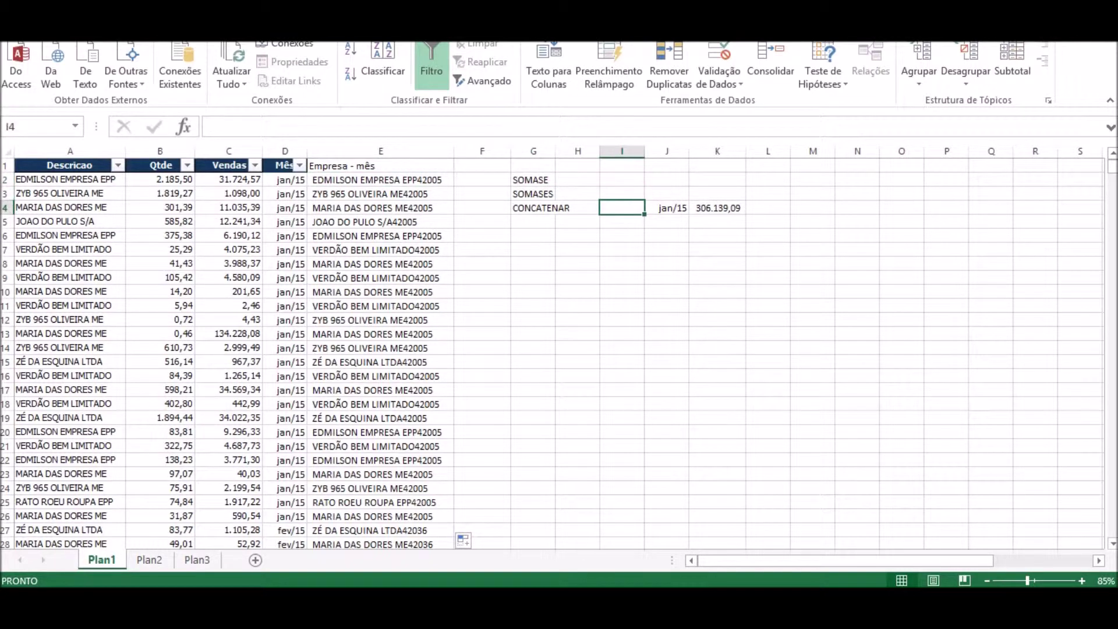
Copy the company name from A2 to J3, above the jan/15 criterion, and fit column J to its contents.
key(Left)
key(Left)
key(Left)
key(Left)
key(Left)
key(Left)
key(Left)
key(Left)
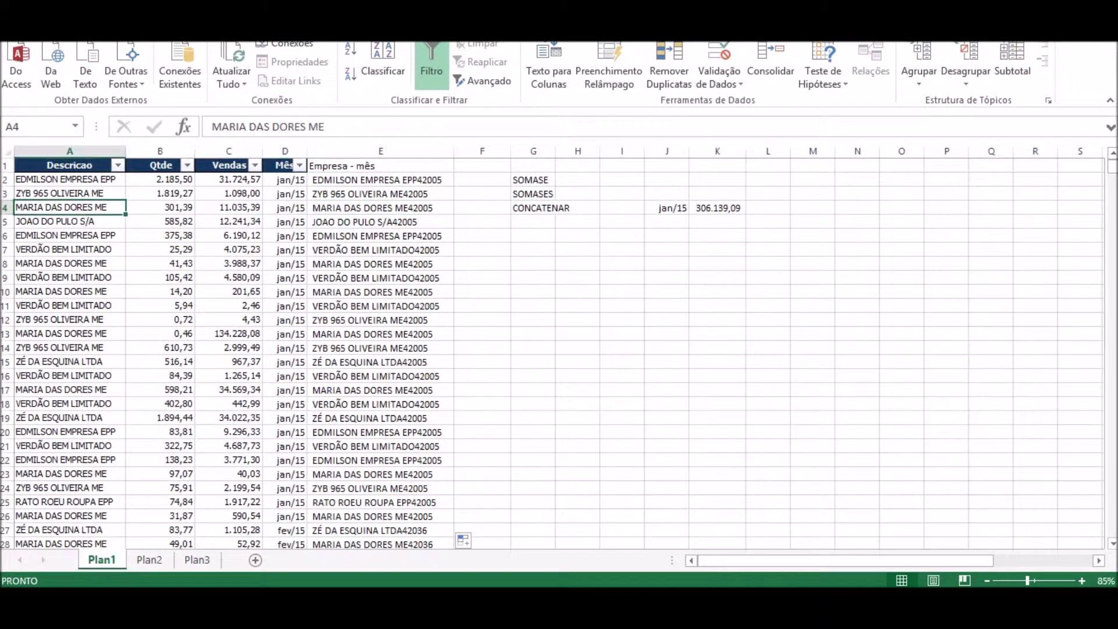
key(Up)
key(Up)
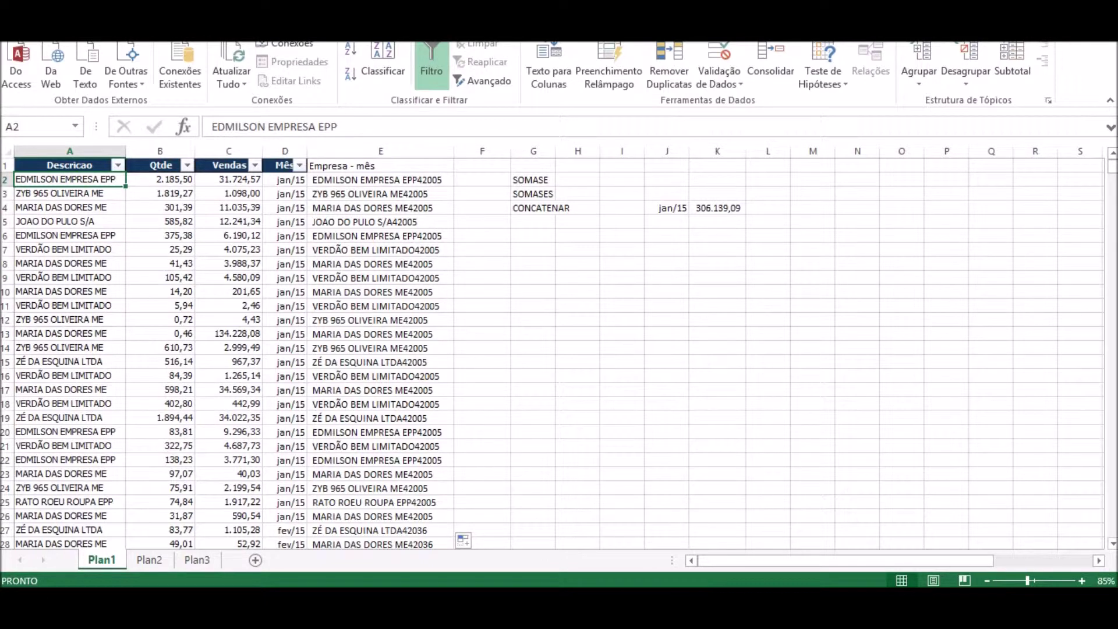
key(ctrl+c)
key(Down)
key(Down)
key(Down)
key(Right)
key(Right)
key(Right)
key(Right)
key(Right)
key(Right)
key(Right)
key(Right)
key(Right)
key(Right)
key(Right)
key(Left)
key(Left)
key(Up)
key(Up)
key(Return)
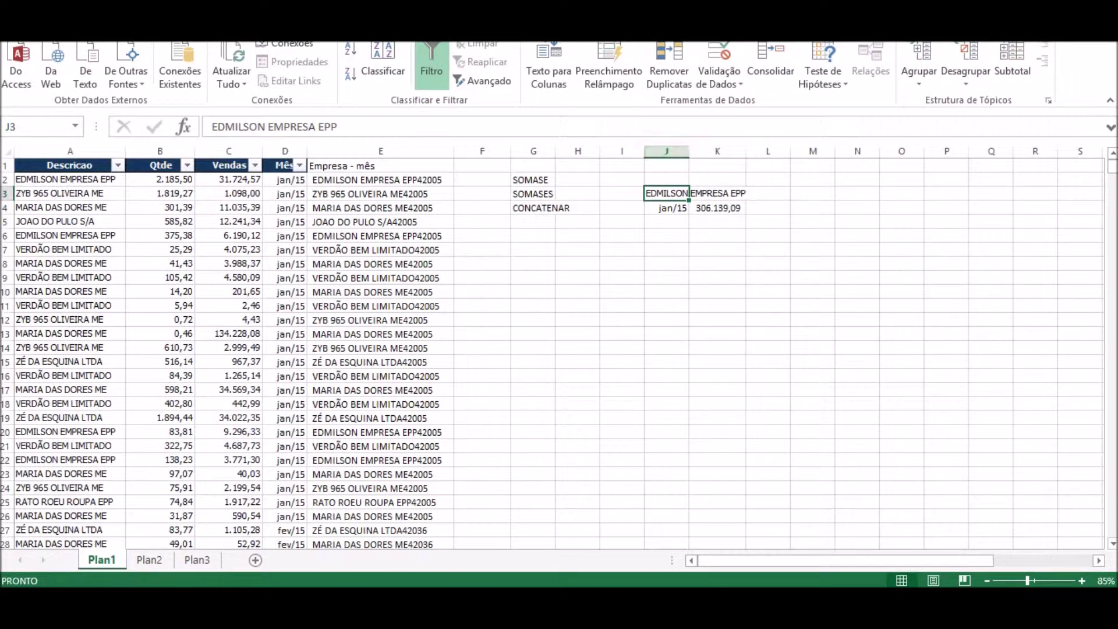
double_click(690, 151)
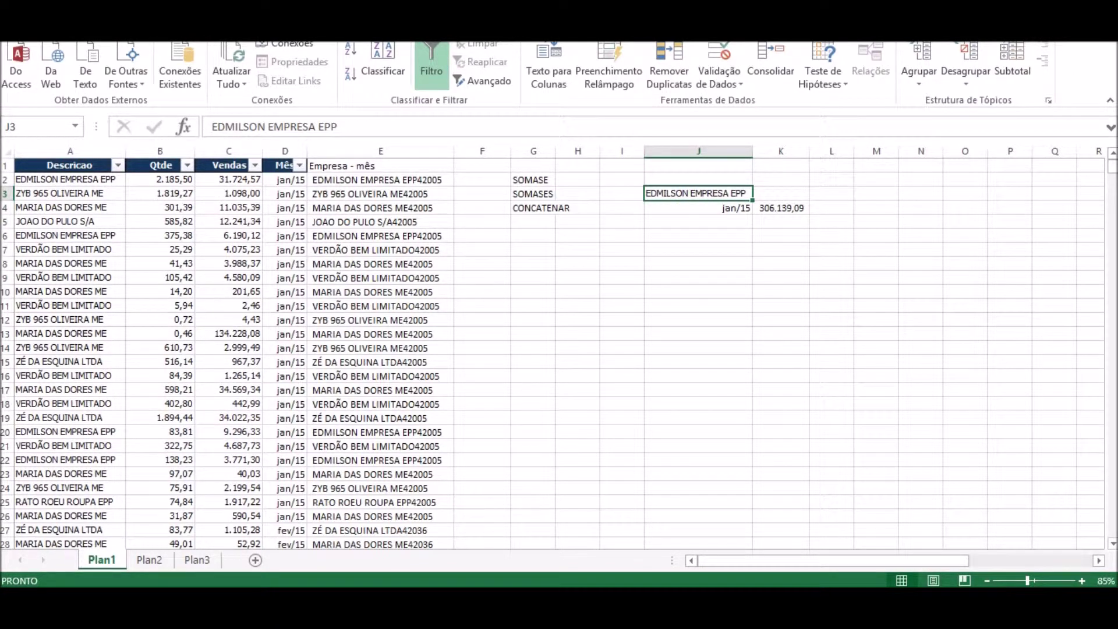
Clear the month-only formula from K4 and insert the SOMASE function there through a function search for somase.
click(782, 208)
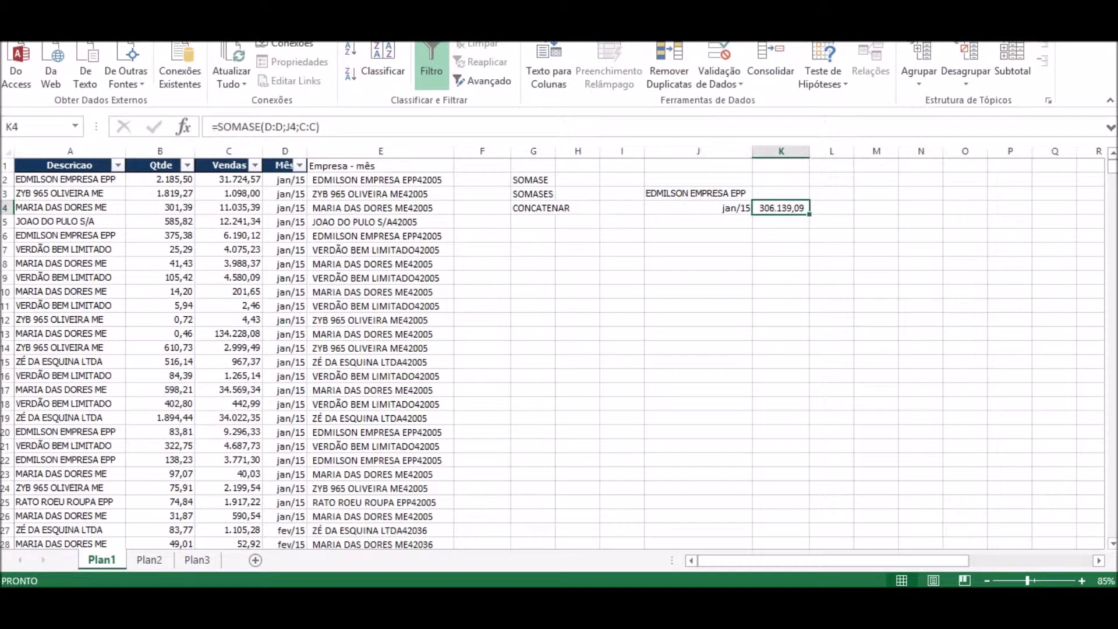
key(Delete)
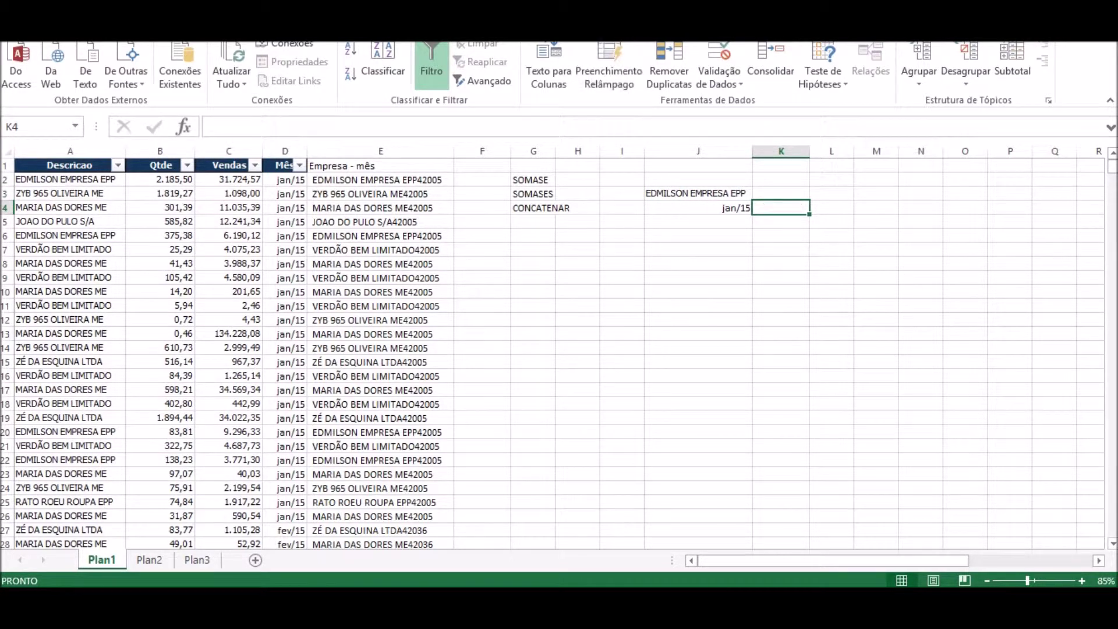
key(shift+F3)
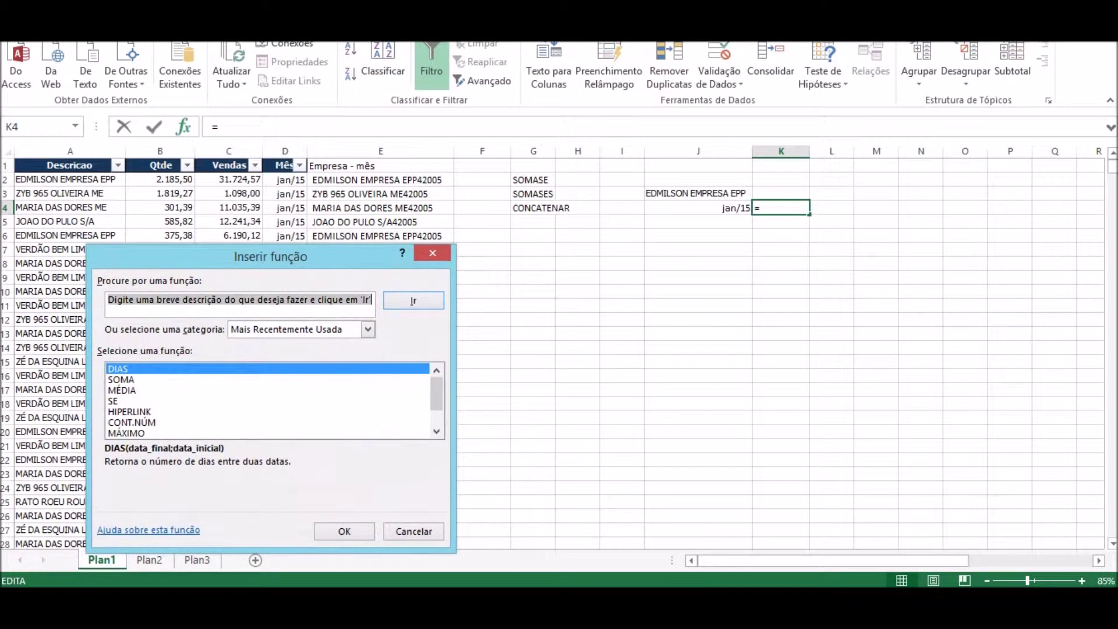
text(somase)
key(Return)
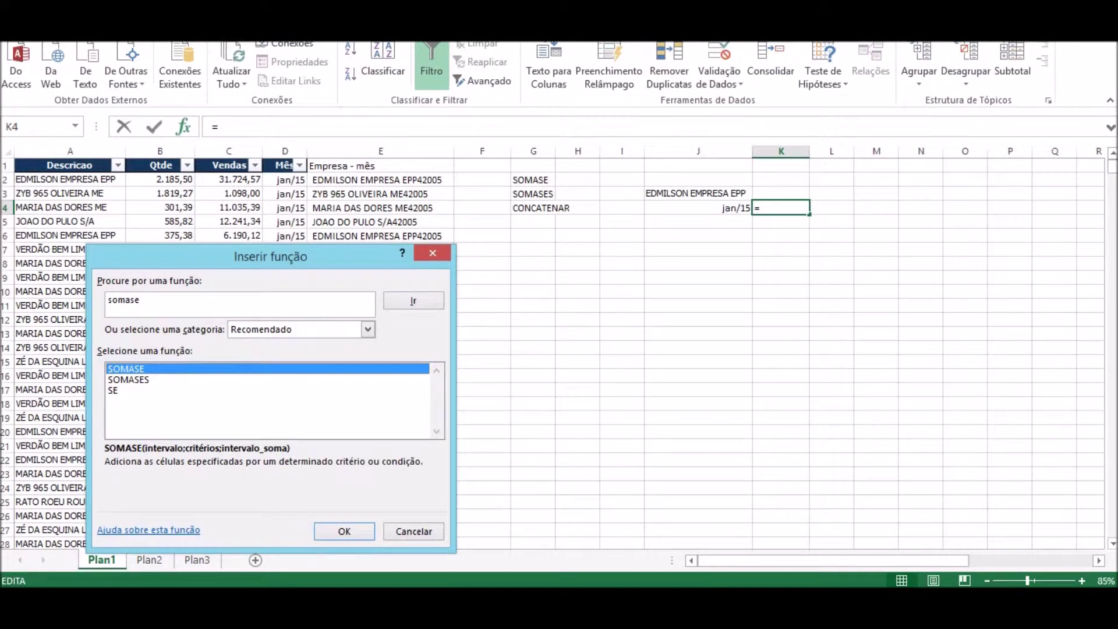
key(Return)
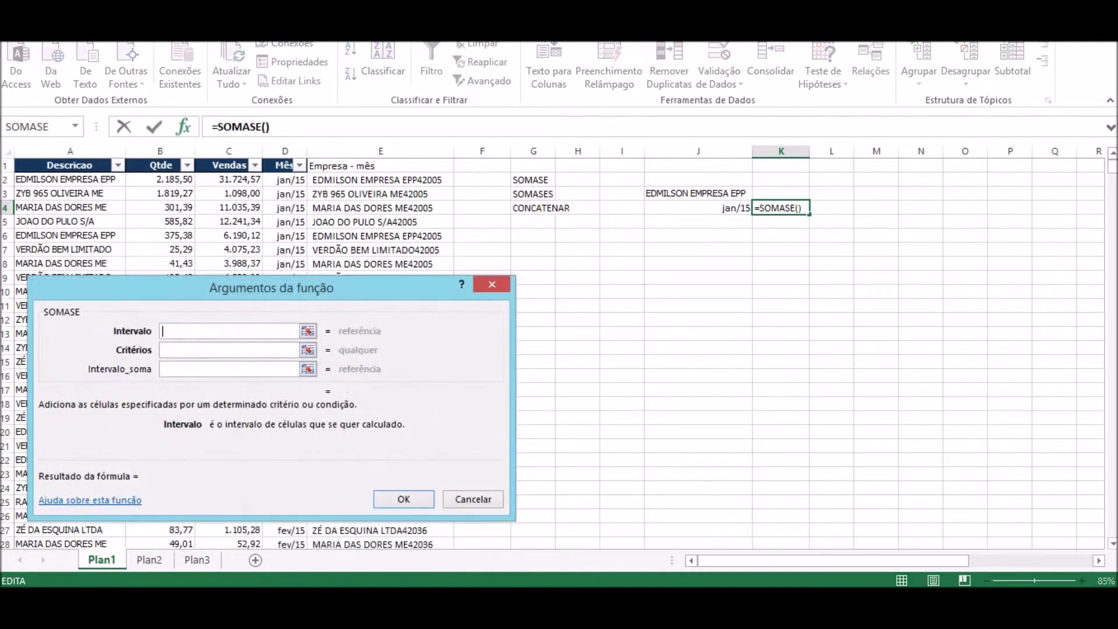
Complete the K4 SOMASE with Intervalo E:E, Critérios J3&J4 and Intervalo_soma C:C, and review the finished formula.
drag(320, 287, 802, 264)
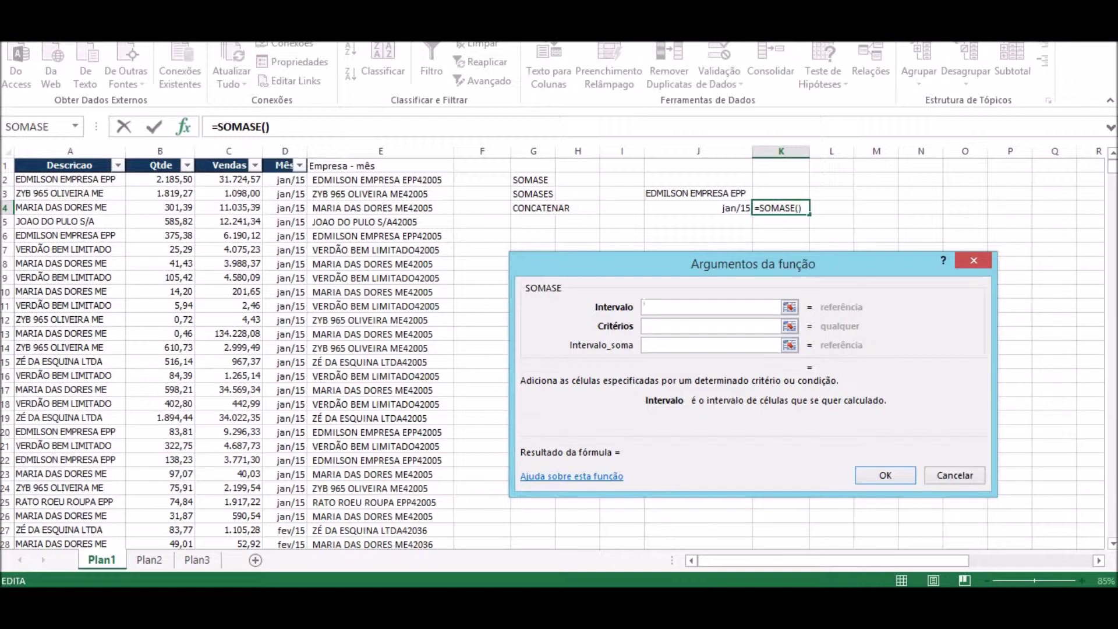
click(380, 151)
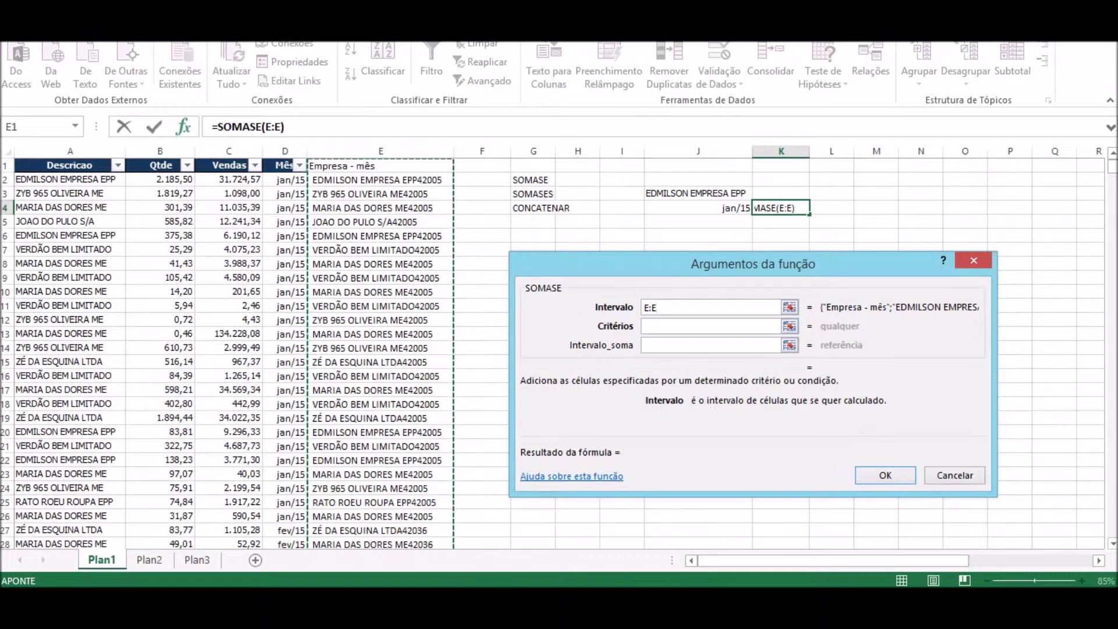
key(Tab)
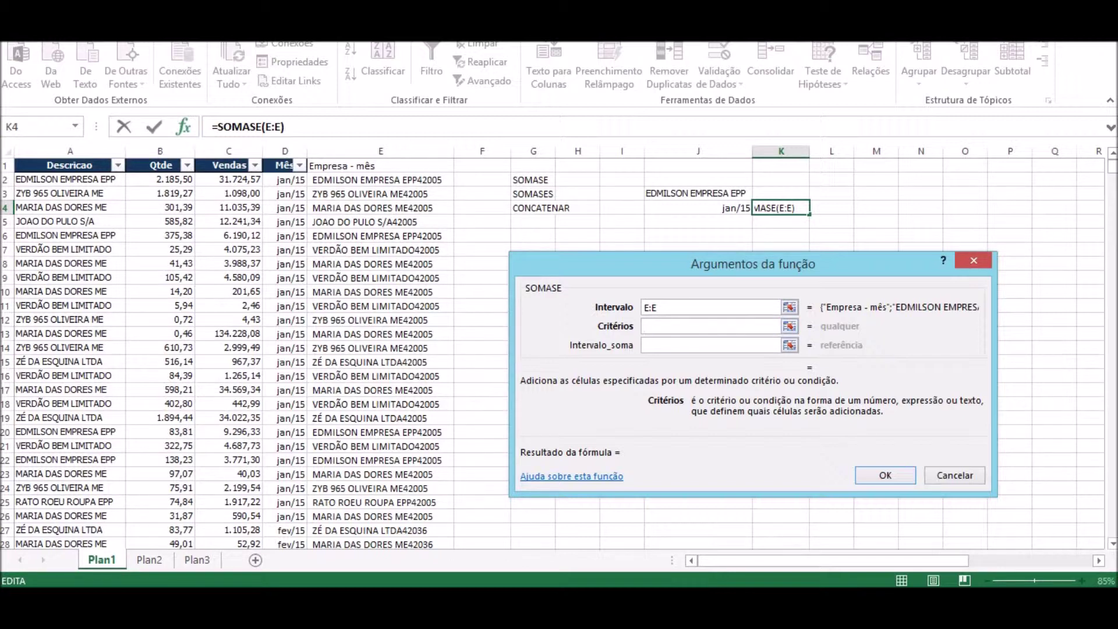
click(698, 194)
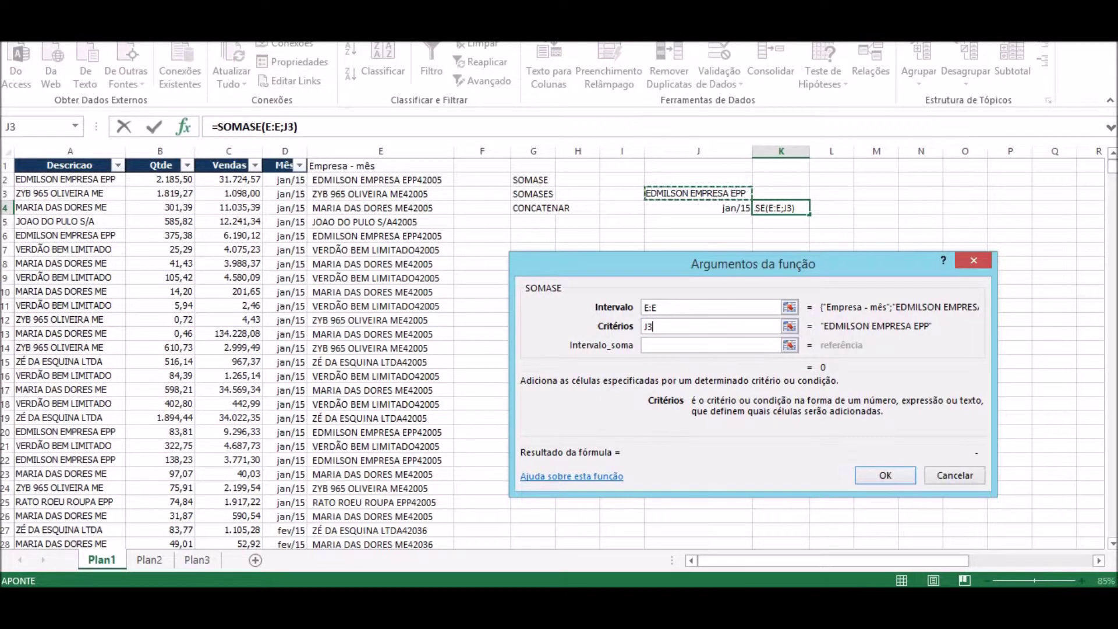
text(&)
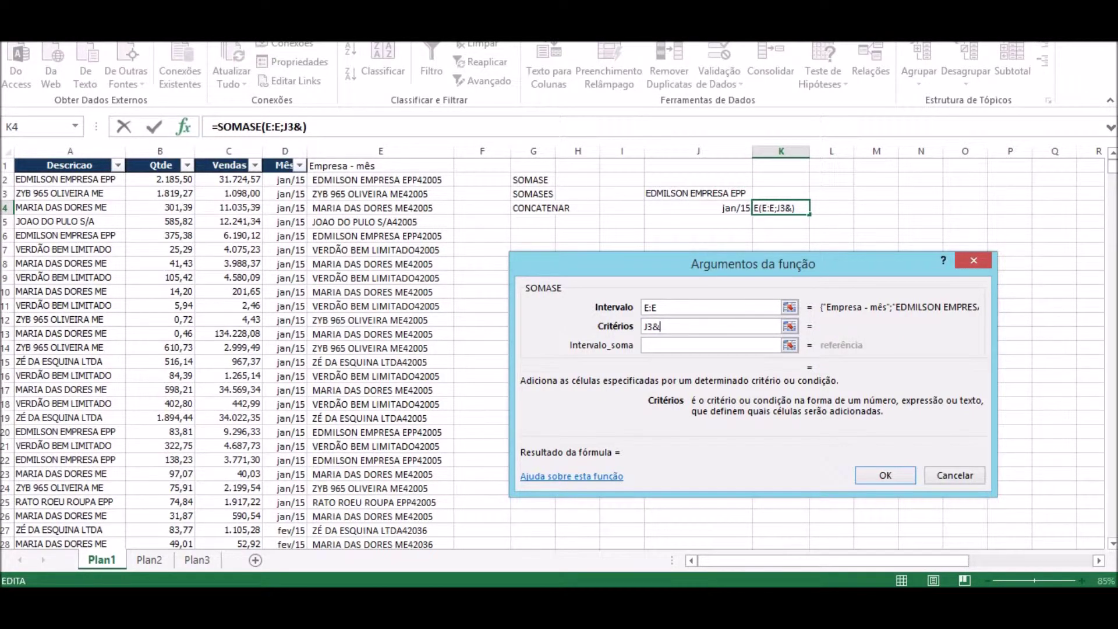
click(699, 208)
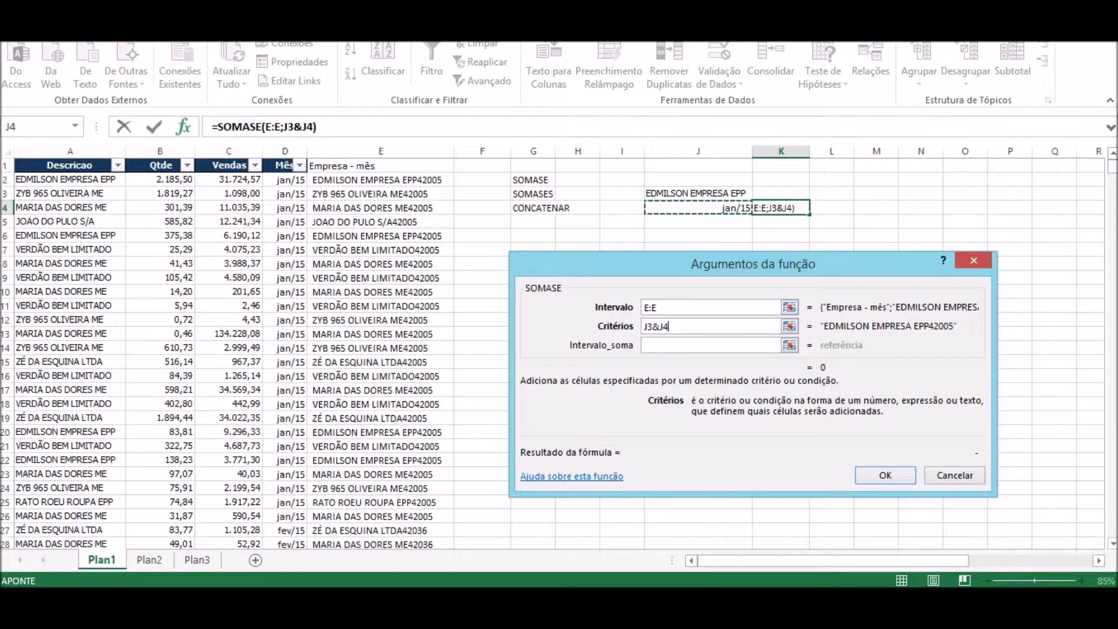
click(711, 345)
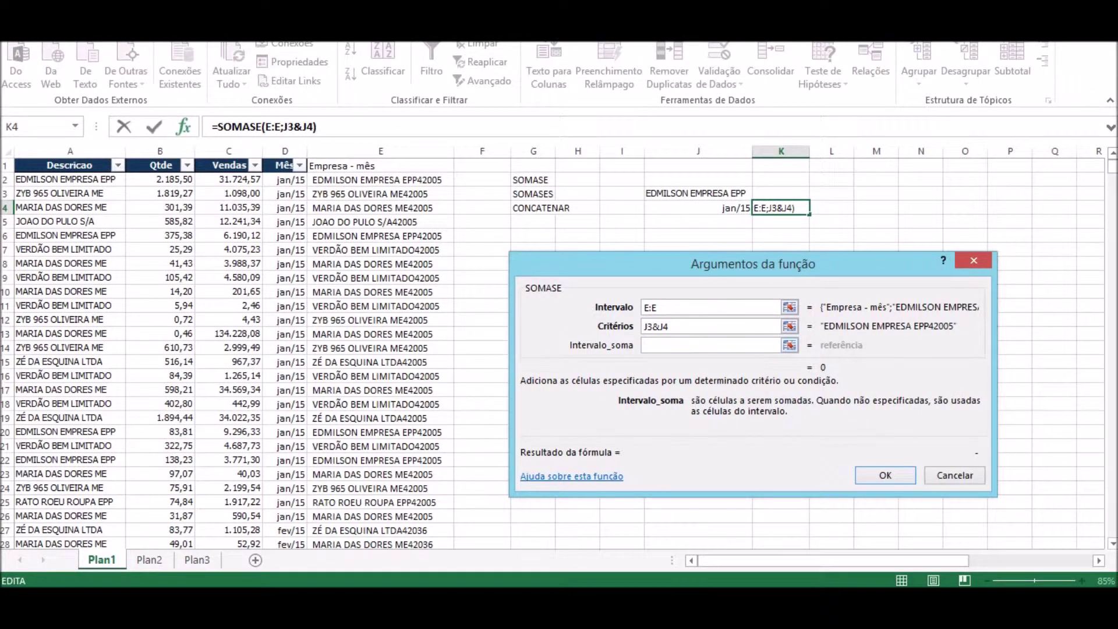
click(229, 151)
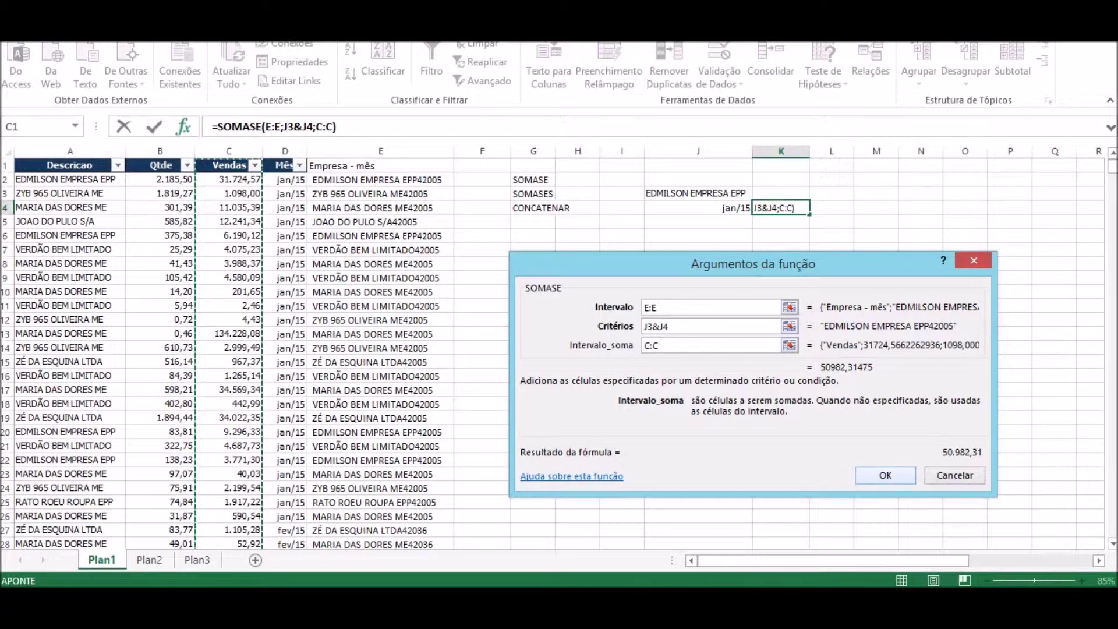
key(Return)
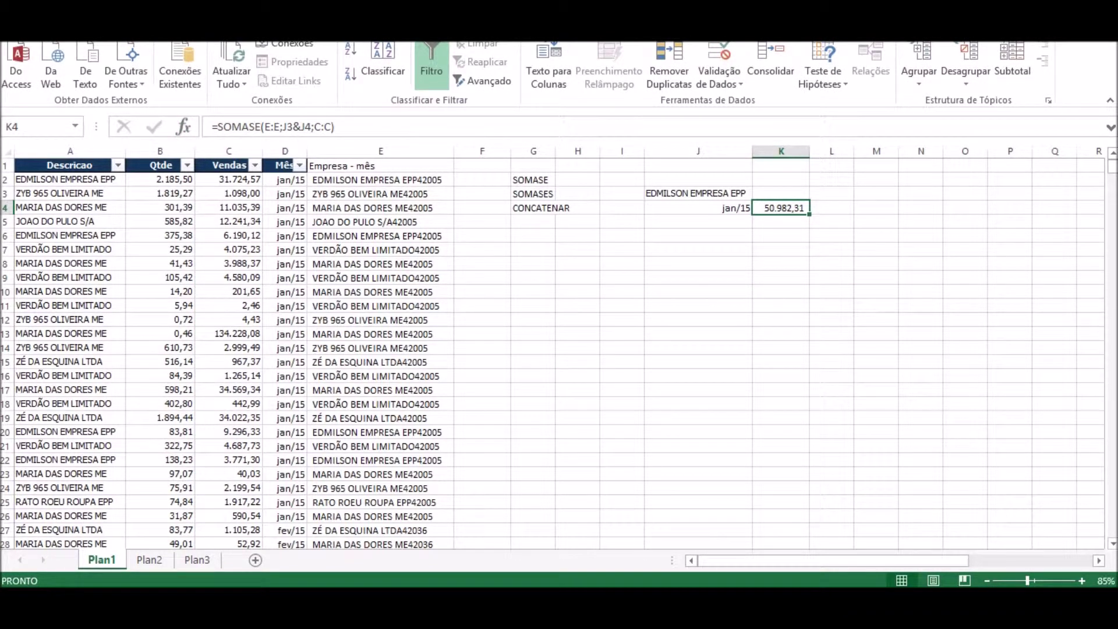
key(F2)
key(Escape)
Filter the table to janeiro 2015 in the Mês column and to the company from J3 in the Descricao column.
click(300, 165)
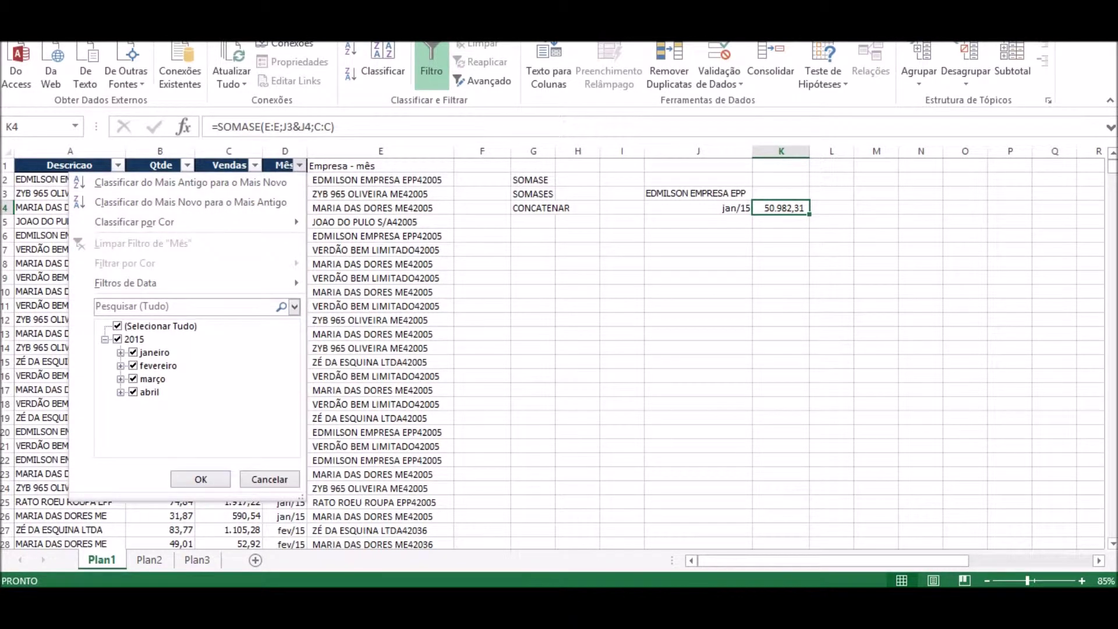
click(117, 326)
click(134, 353)
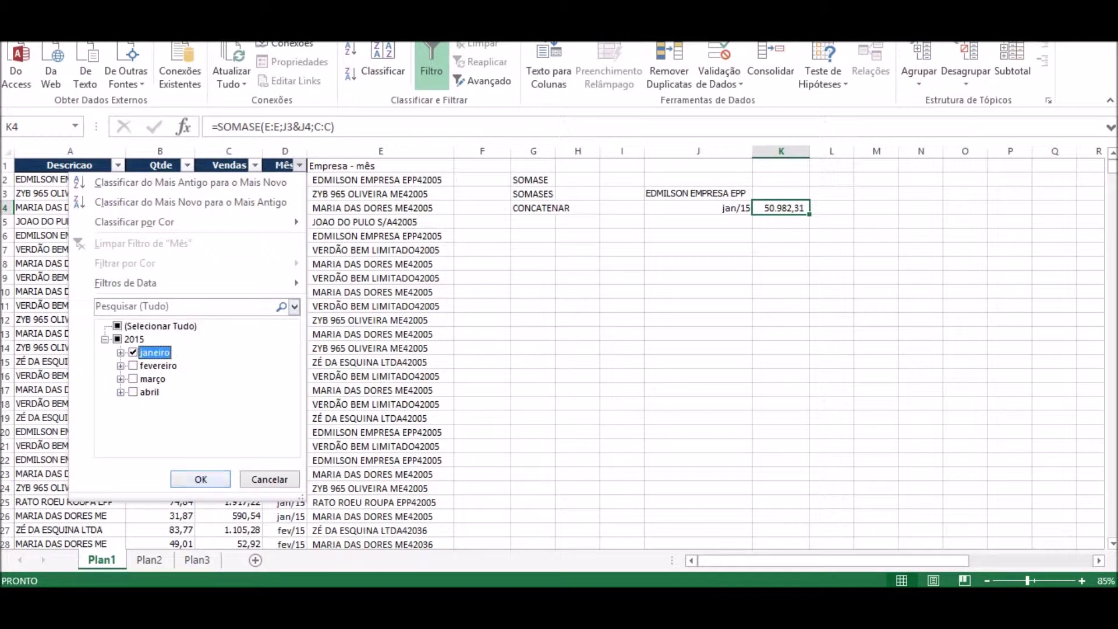
click(200, 479)
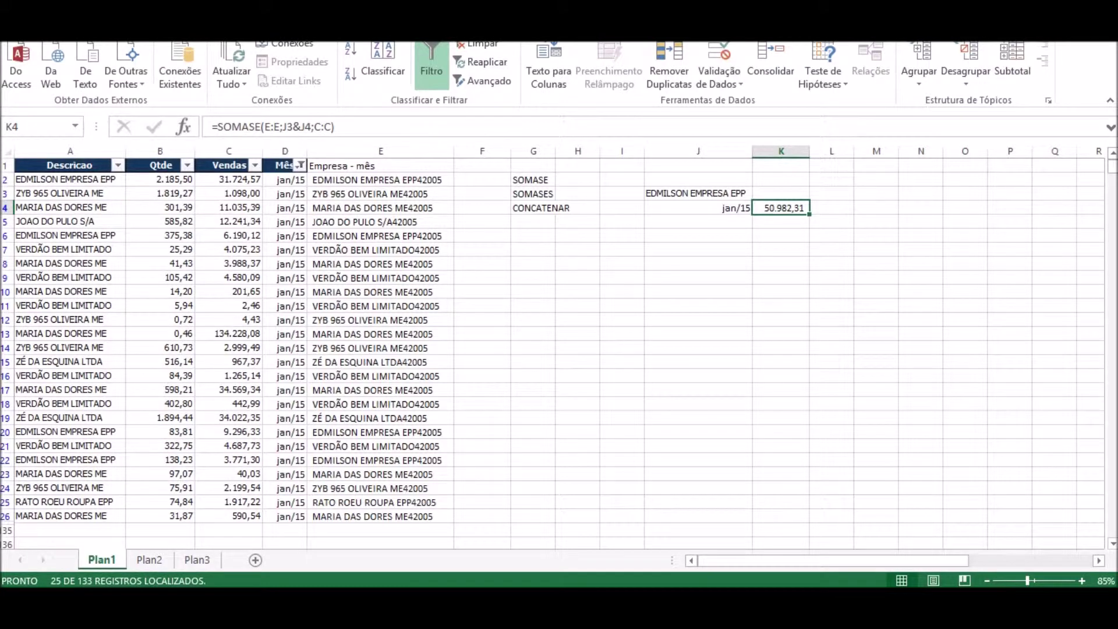
click(117, 165)
click(88, 325)
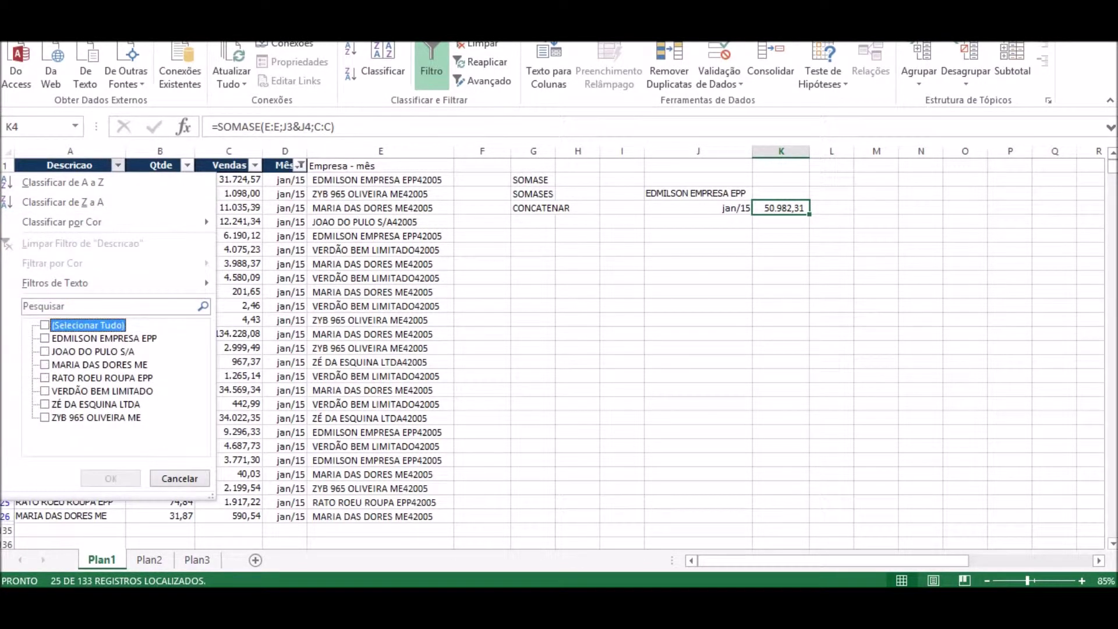
click(45, 338)
click(111, 479)
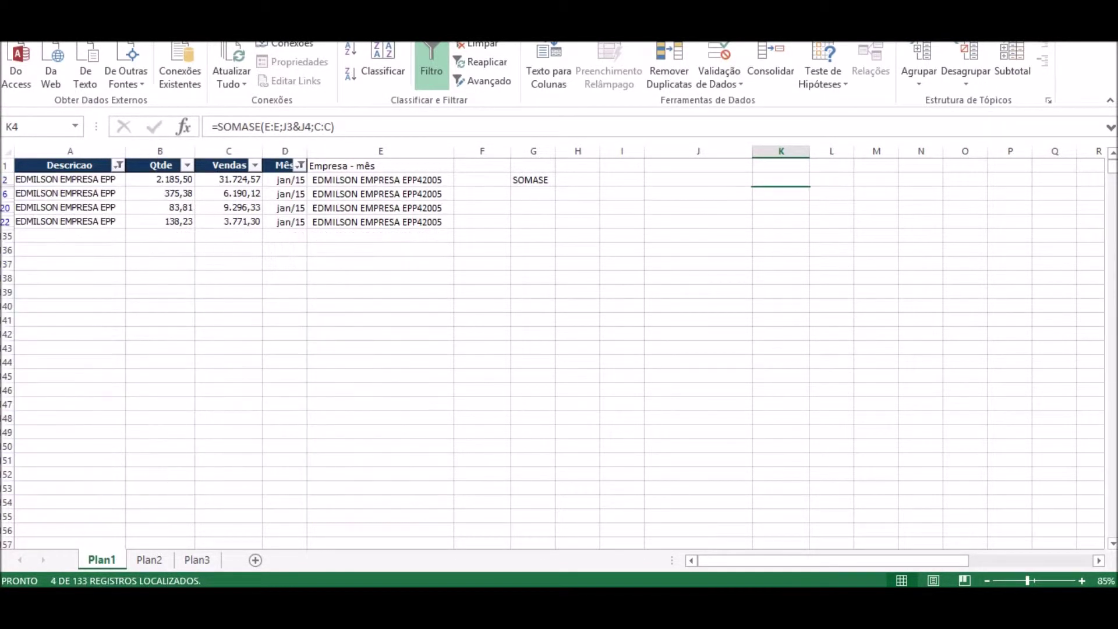
Check the sum of the filtered Vendas values against the SOMASE result and clear the table filters.
drag(229, 180, 228, 223)
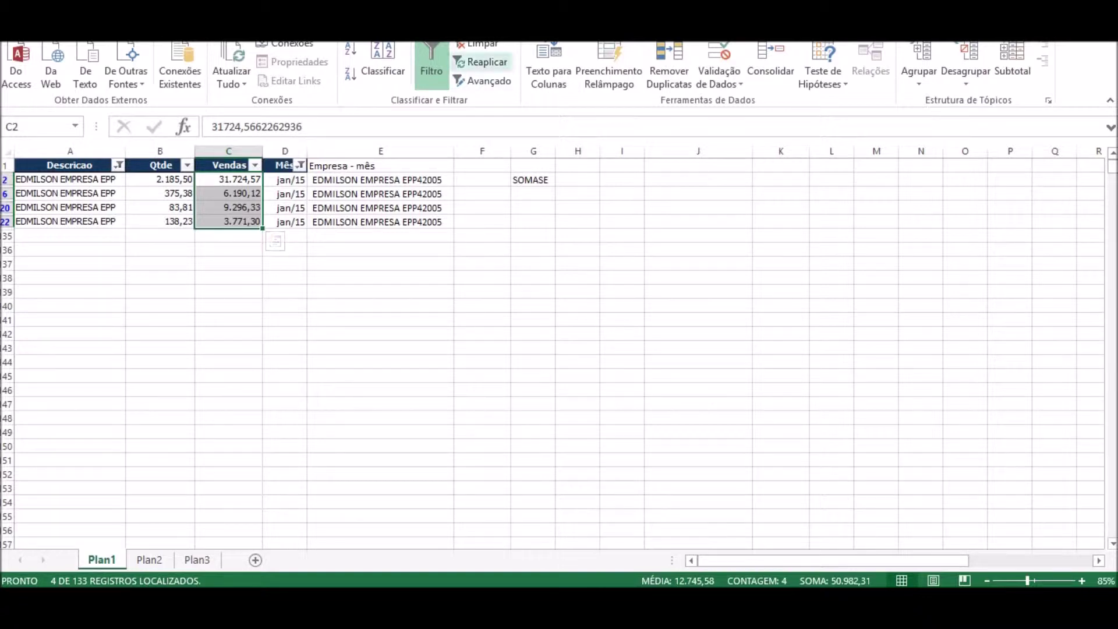
click(477, 44)
click(380, 292)
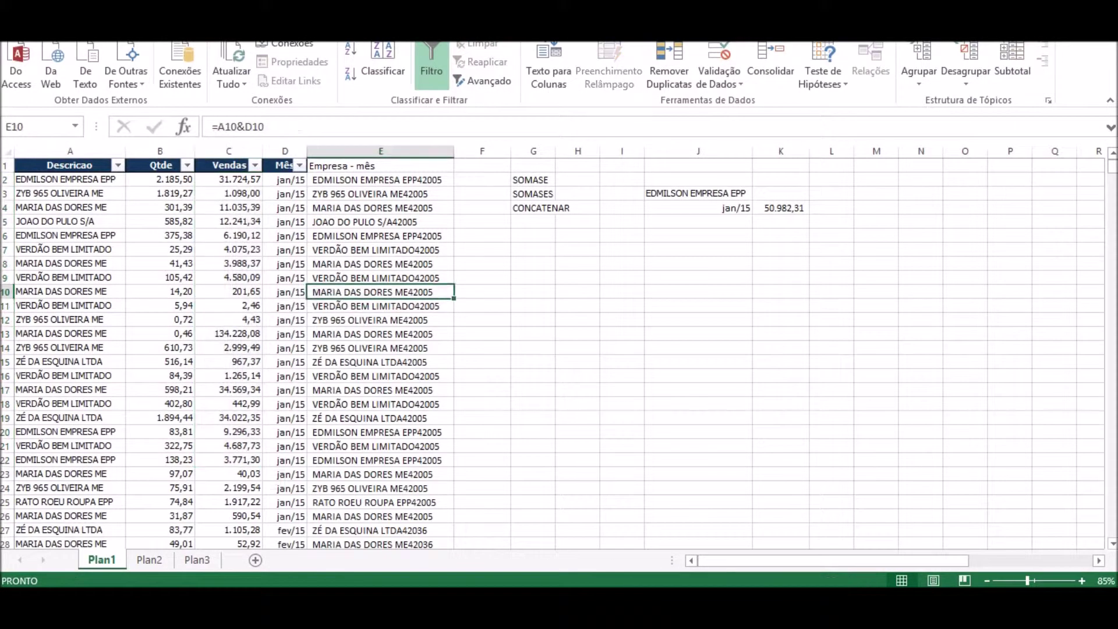
Review the company and month criteria, the joined Empresa - mês column, the SOMASES label and the SOMASE formula in K4.
click(699, 208)
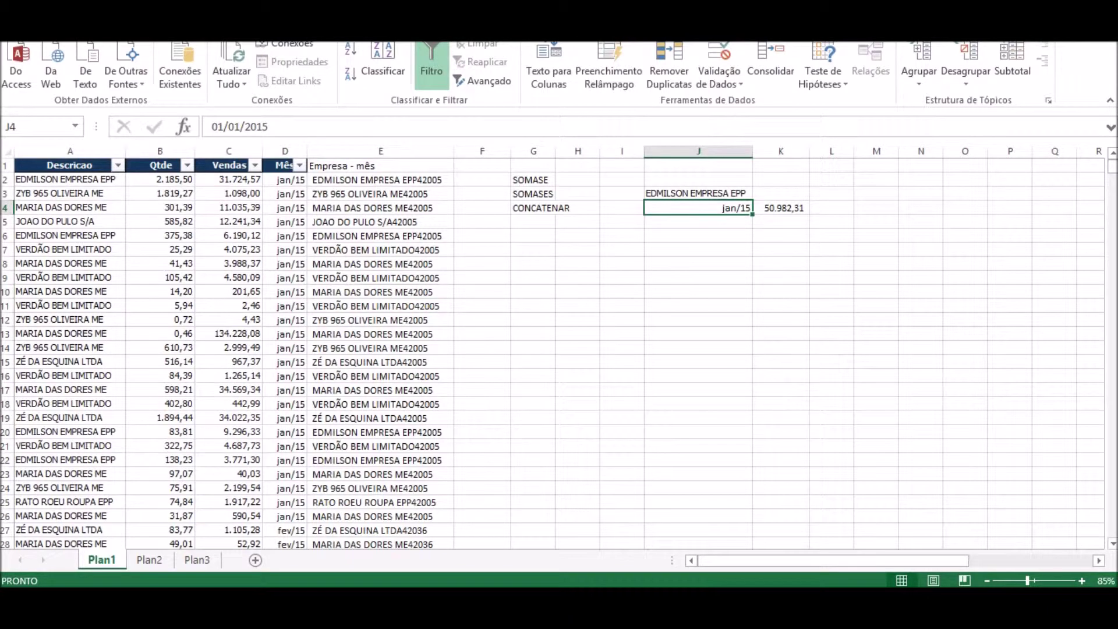
click(381, 180)
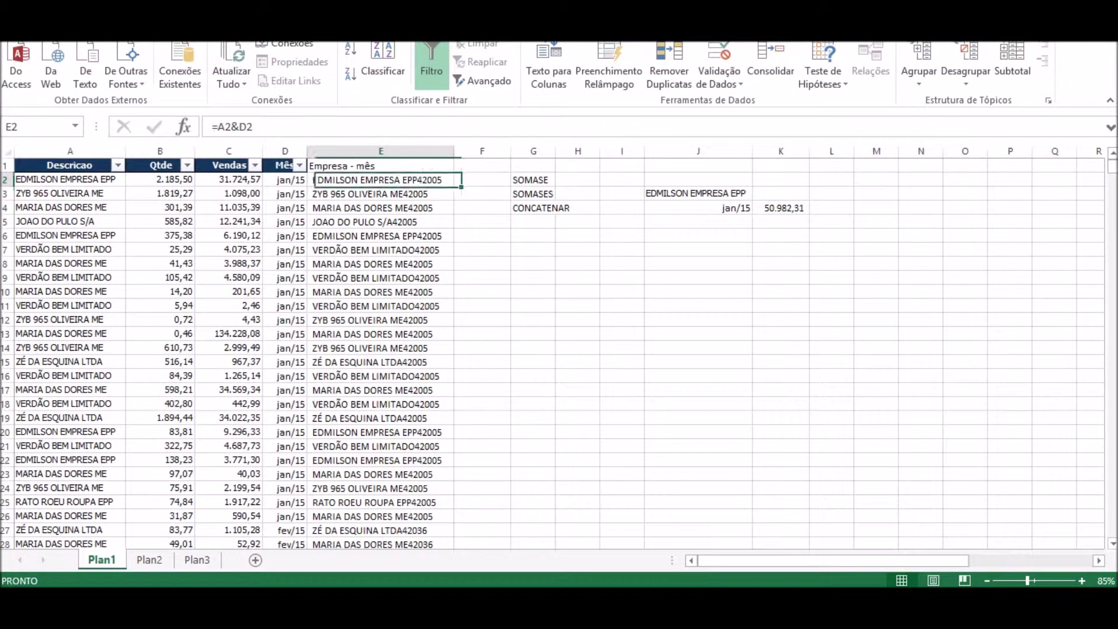
click(380, 166)
click(380, 151)
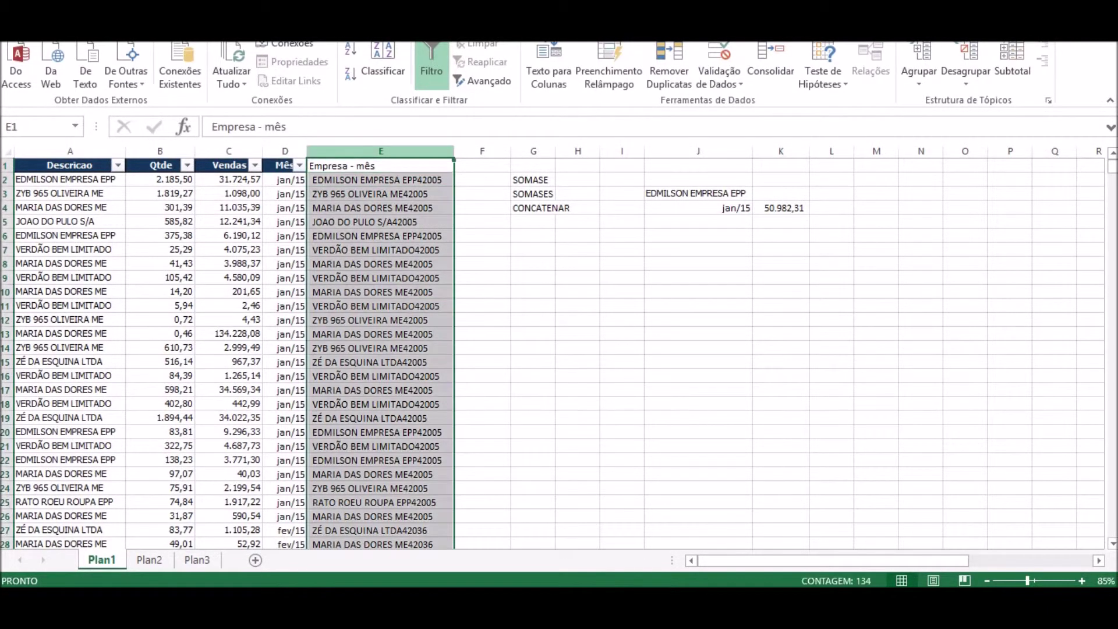
click(698, 194)
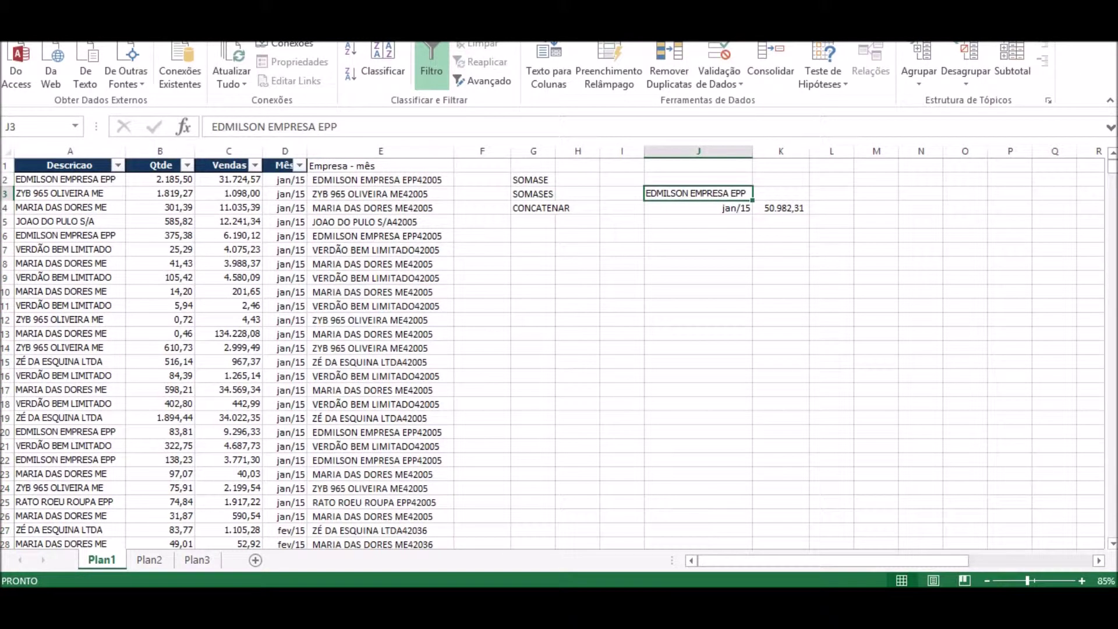
click(533, 194)
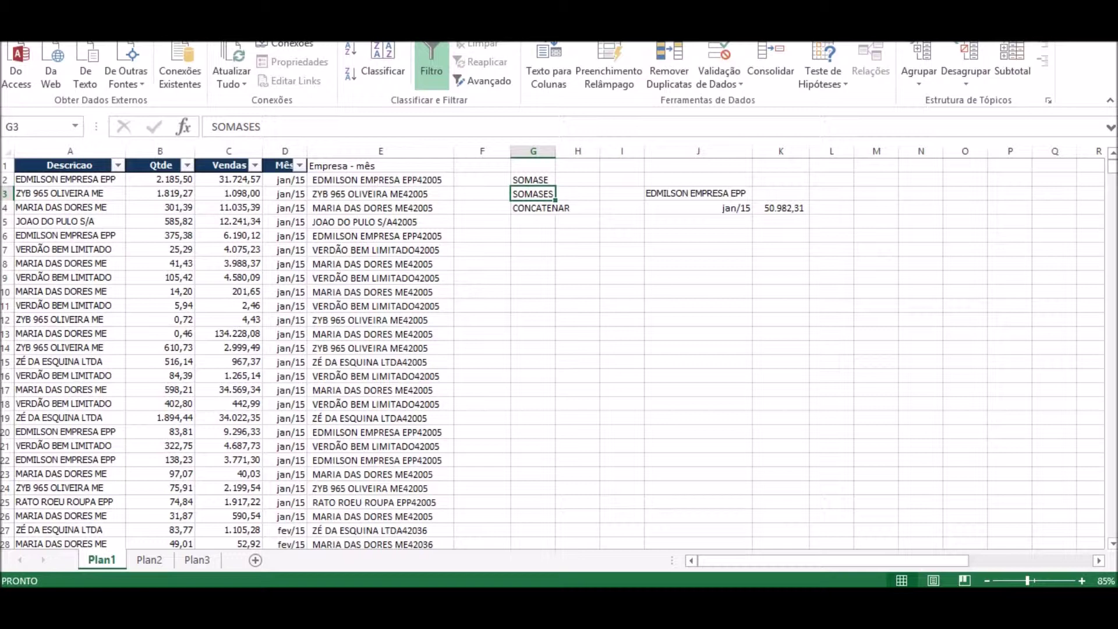
click(381, 152)
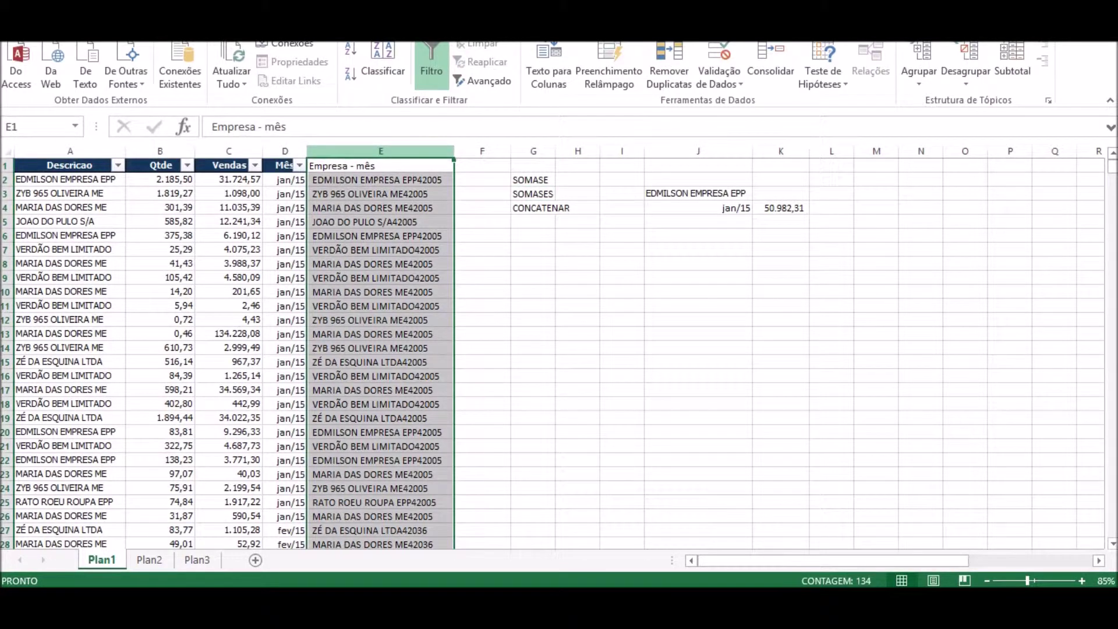
click(533, 194)
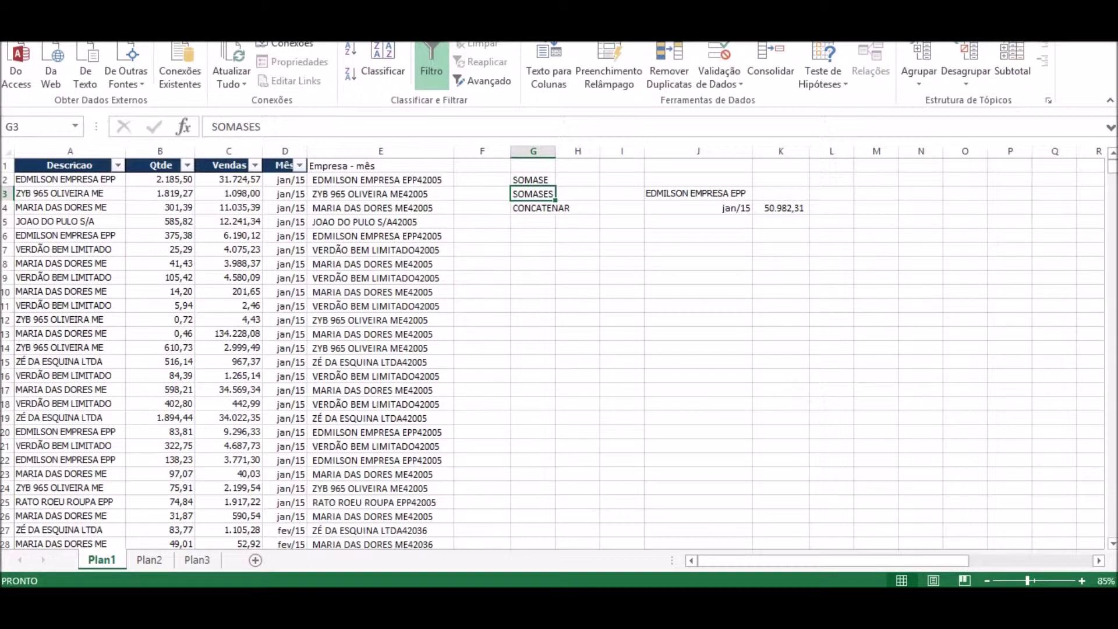
click(781, 208)
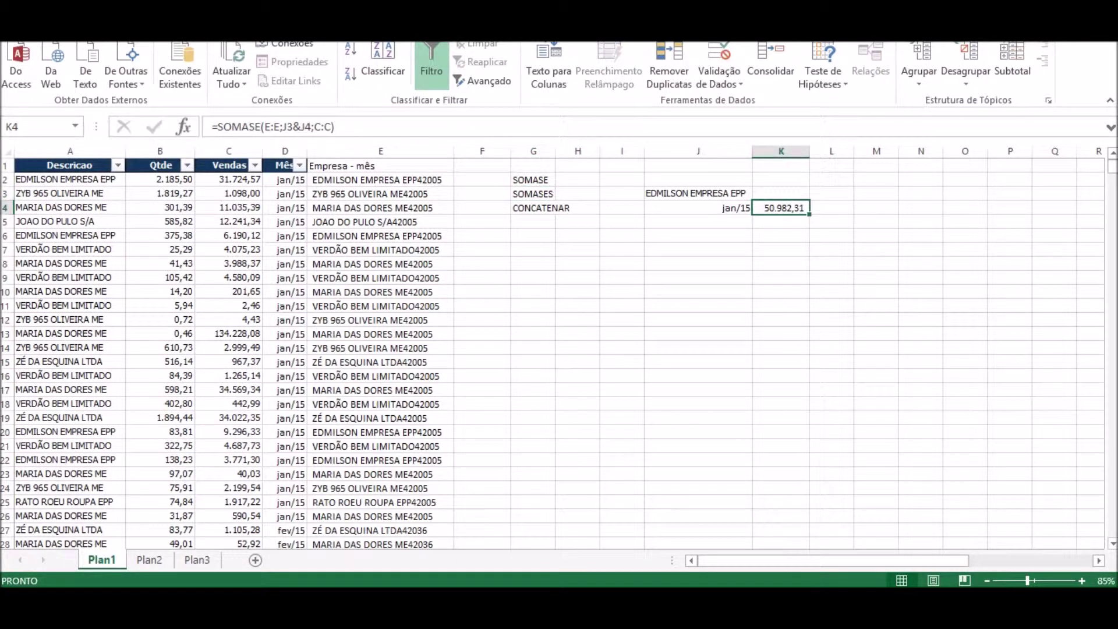
Clear the Empresa - mês helper column E and delete the SOMASE formula from K4.
click(381, 152)
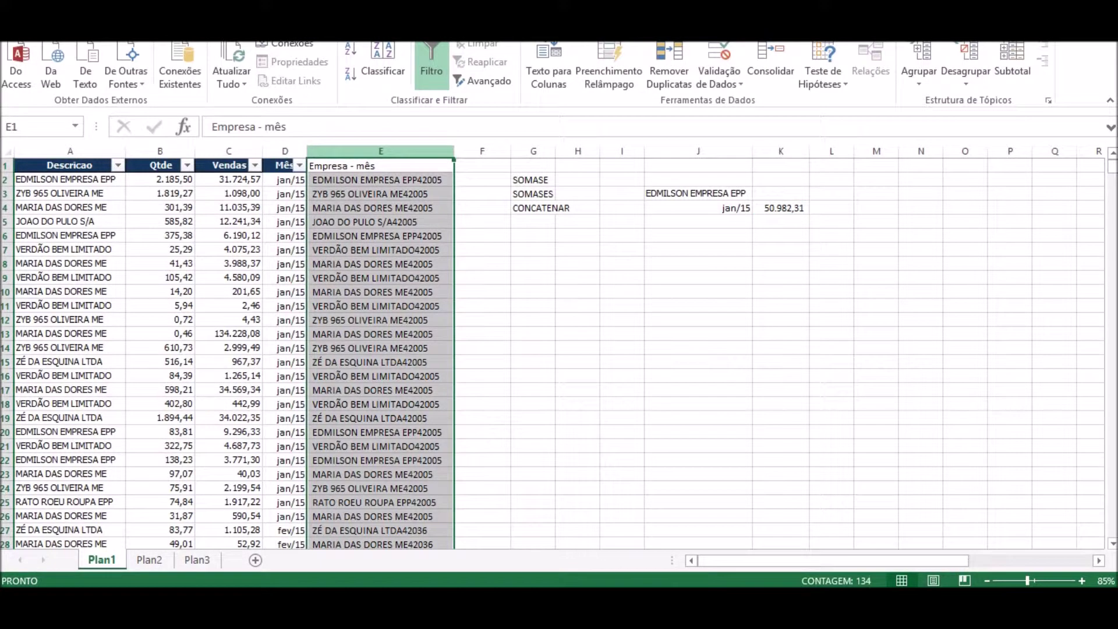
key(Delete)
key(Down)
key(Down)
key(Down)
key(Down)
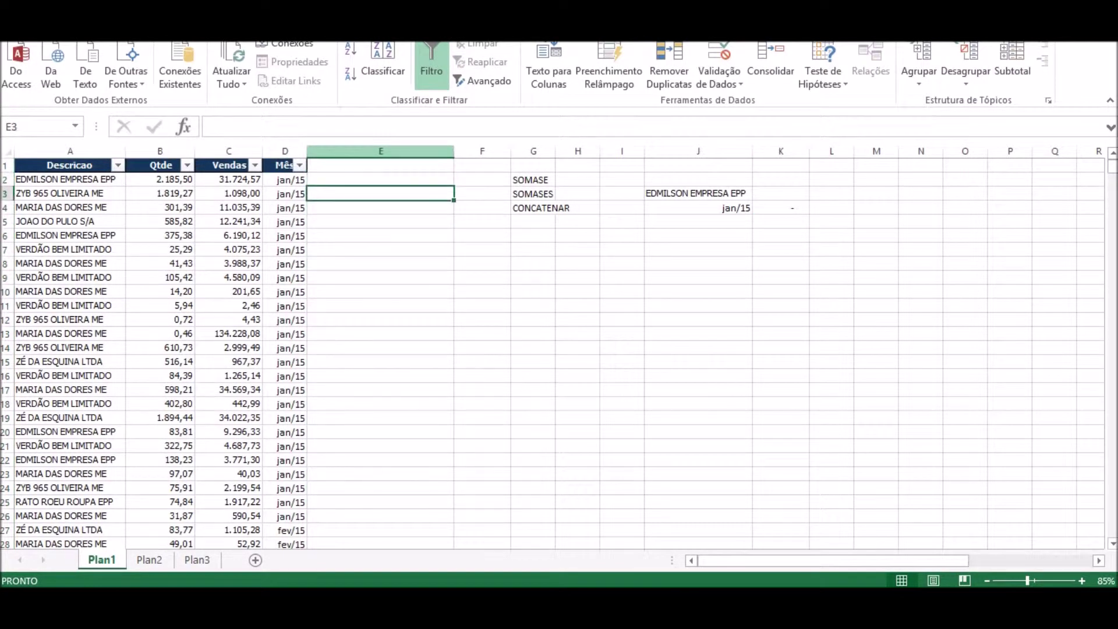
key(Right)
key(Right)
key(Right)
key(Right)
key(Up)
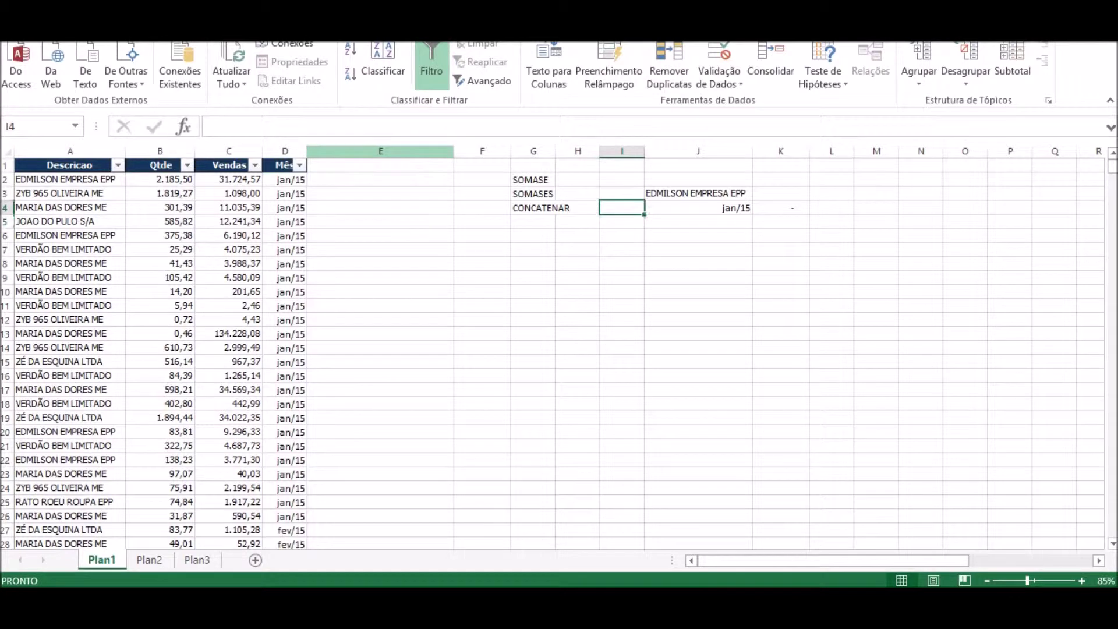
key(Right)
key(Right)
key(Delete)
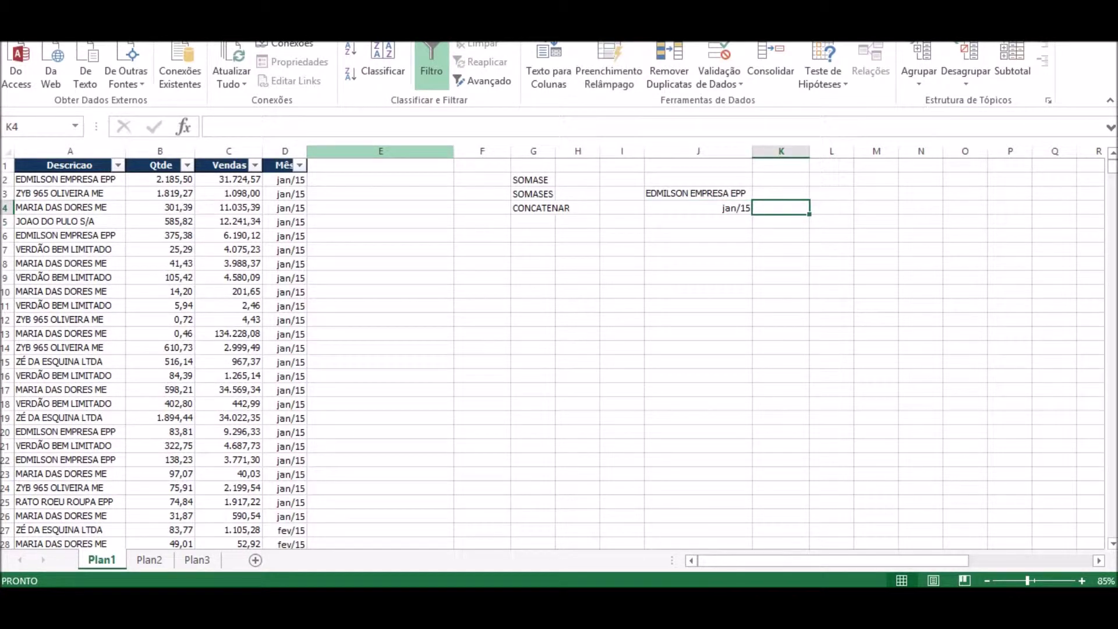
Start a SOMASES formula in K4 with C:C as the sum range and column A:A matched to the company in J3 as first criterion.
text(=)
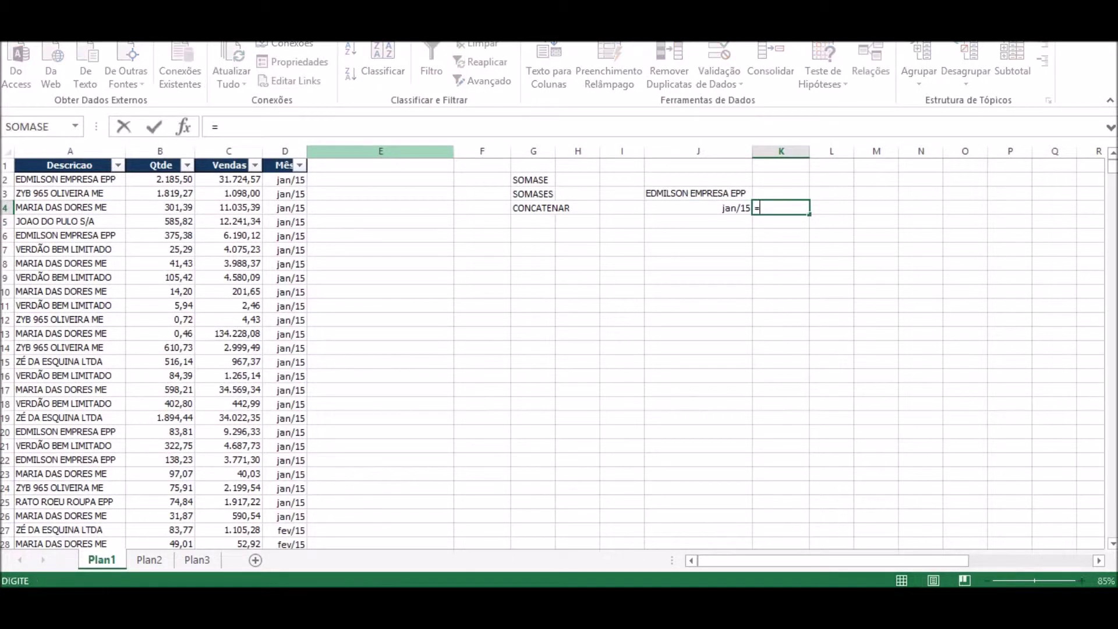
text(somases)
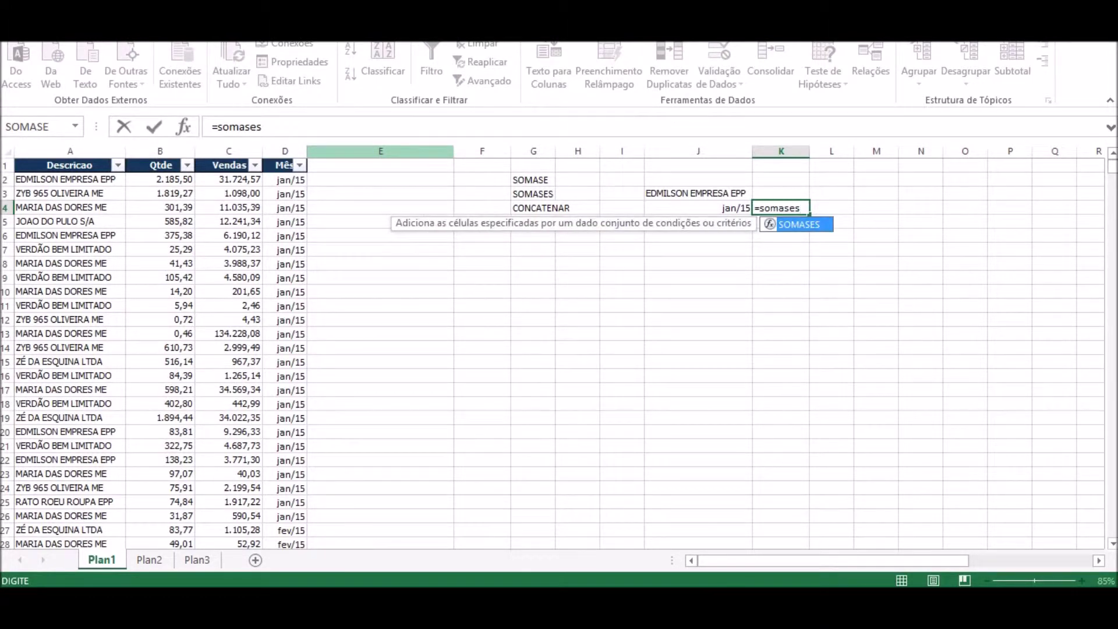
text(()
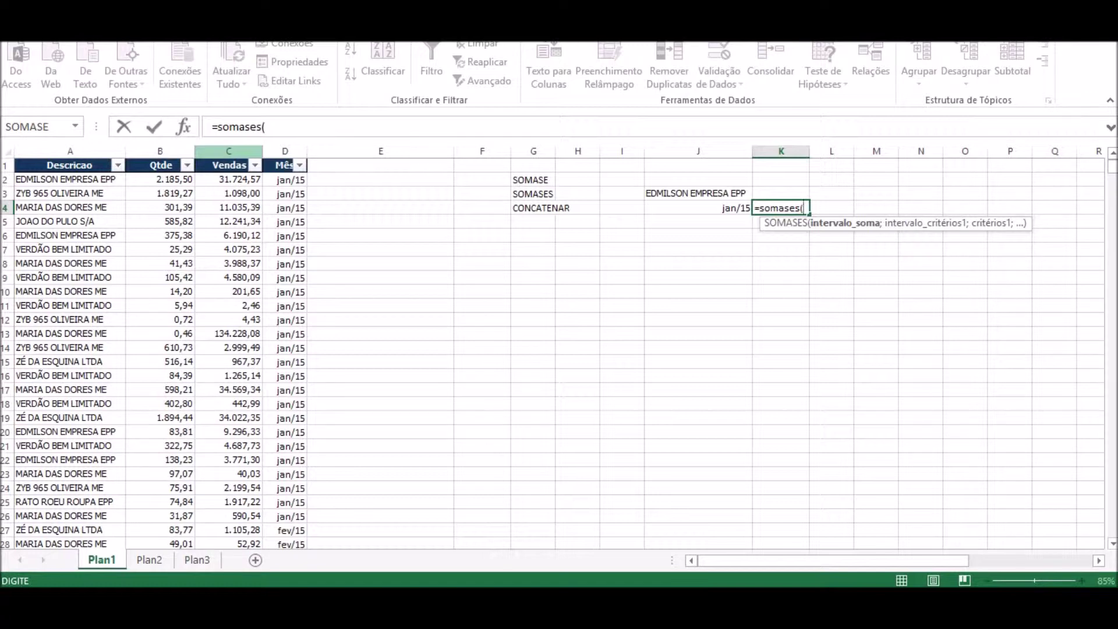
click(228, 151)
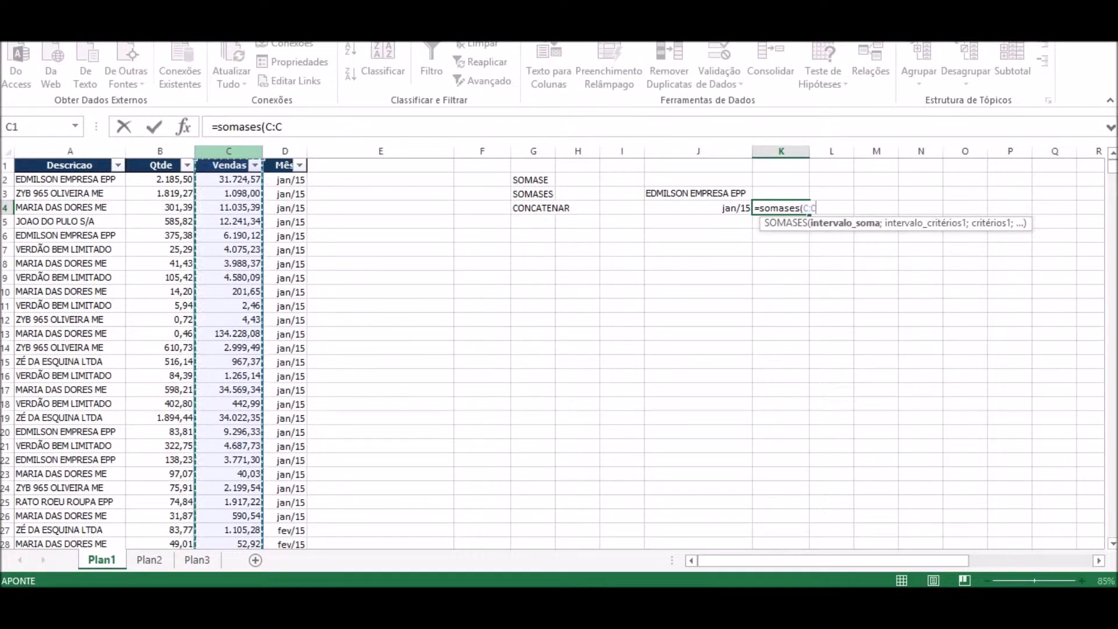
text(;)
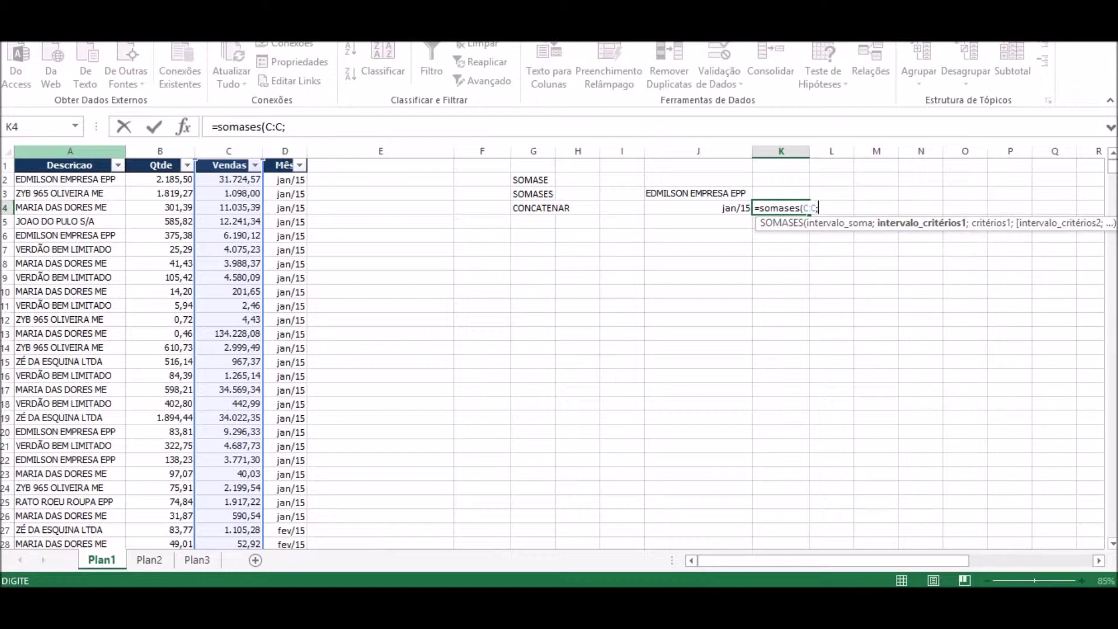
click(61, 153)
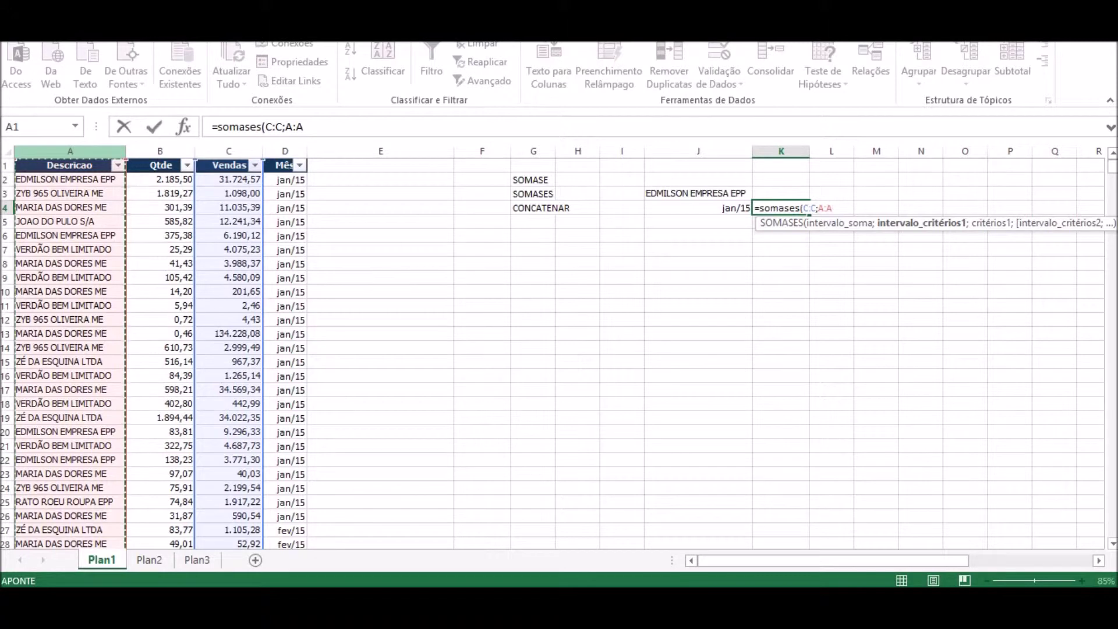
text(;)
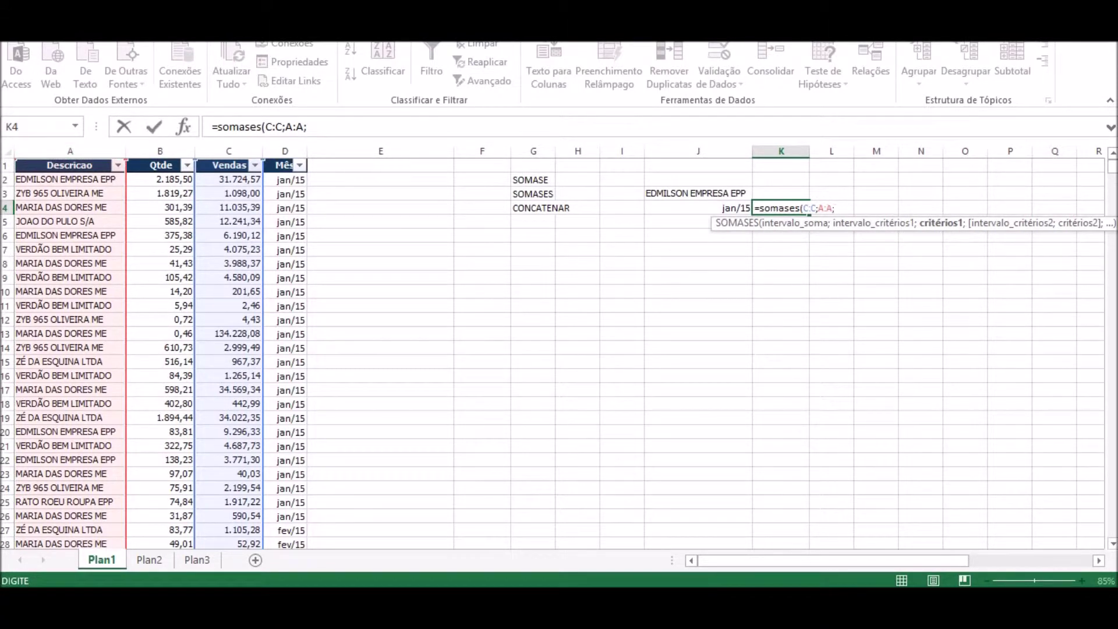
click(699, 193)
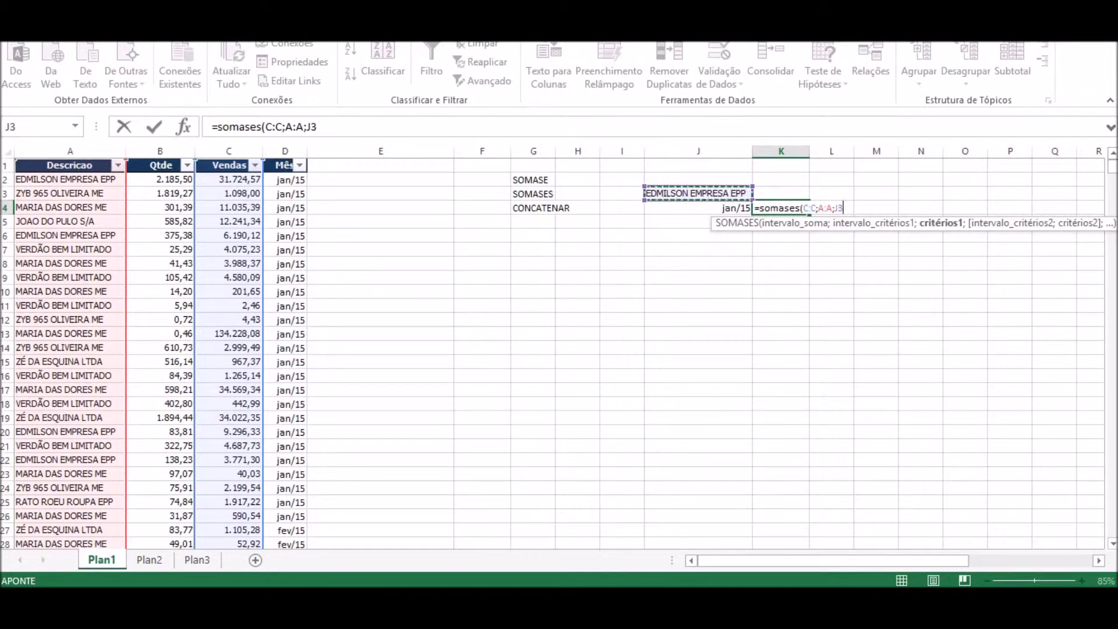
text(;)
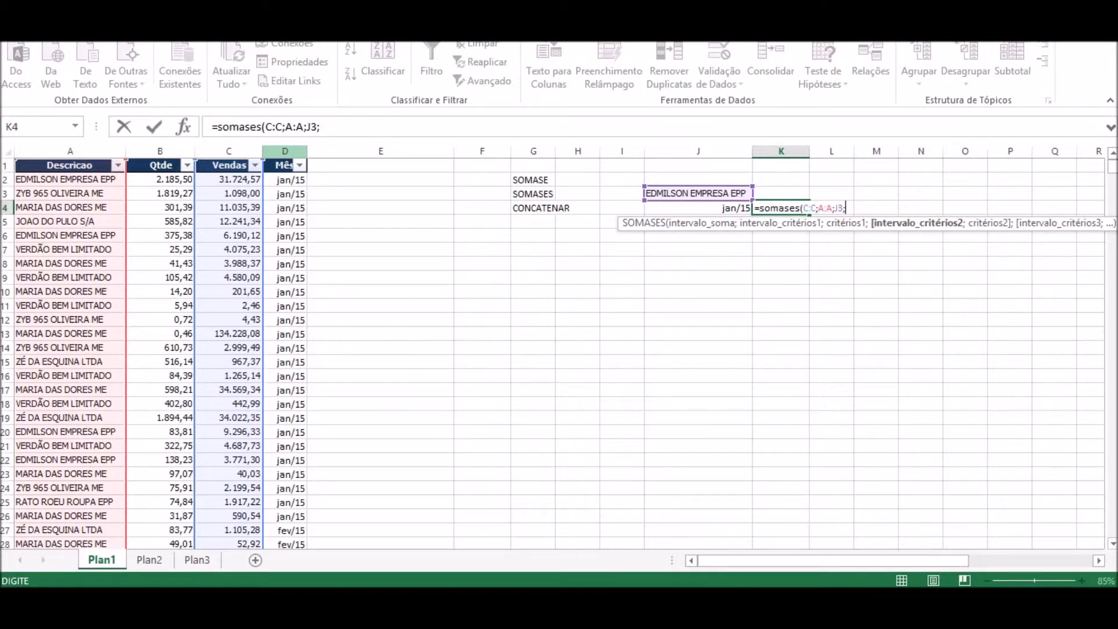
Add the Mês column D:D matched to J4 as the second criterion and complete the SOMASES formula in K4.
click(285, 151)
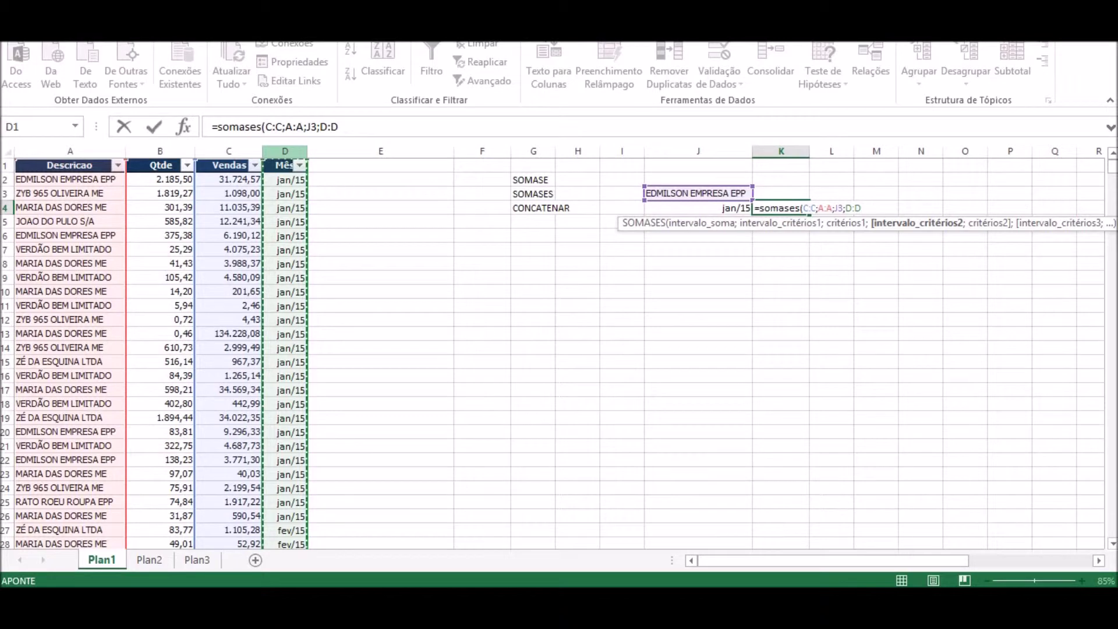
text(;)
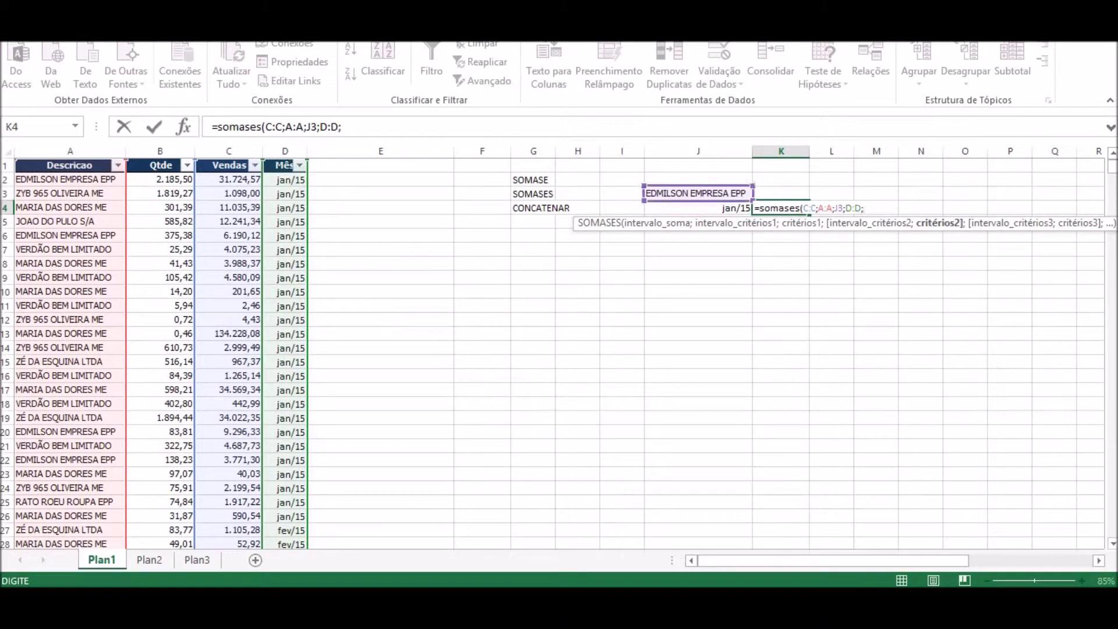
click(698, 208)
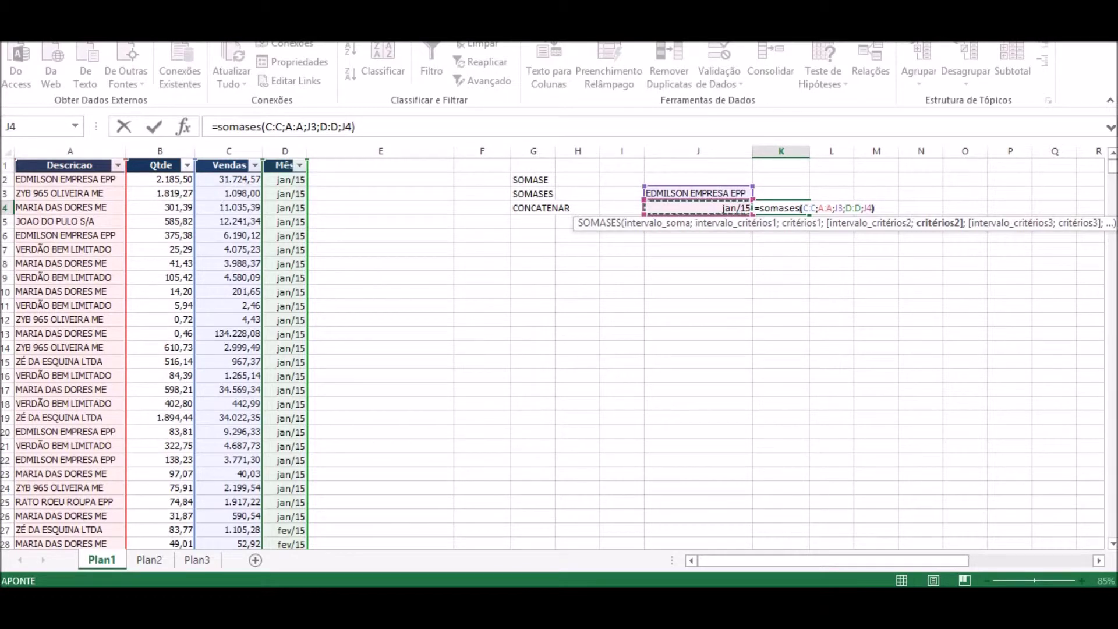
key(Return)
key(Up)
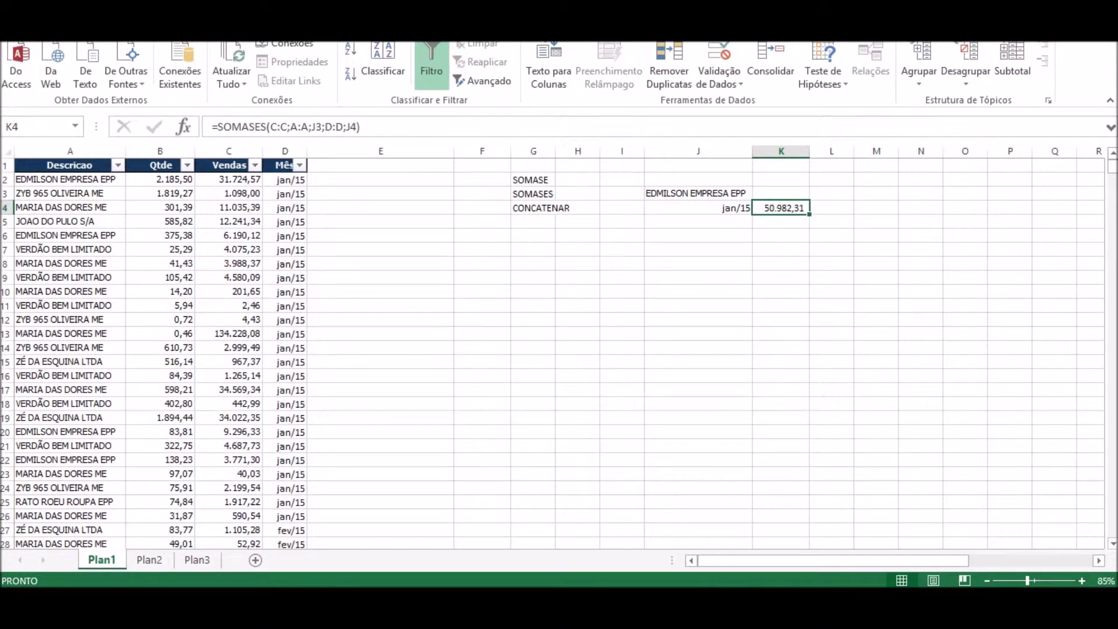
Review the SOMASES formula's arguments and result in K4, and the SOMASE, SOMASES and CONCATENAR labels in G2:G4.
key(F2)
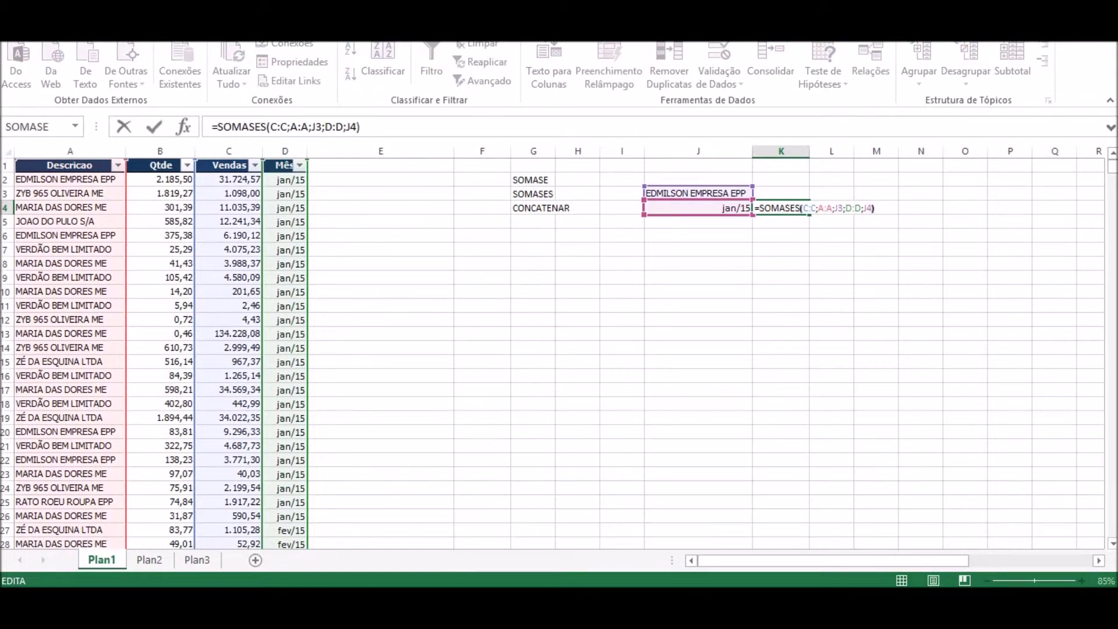
key(Left)
key(Left)
key(Left)
key(Right)
key(Left)
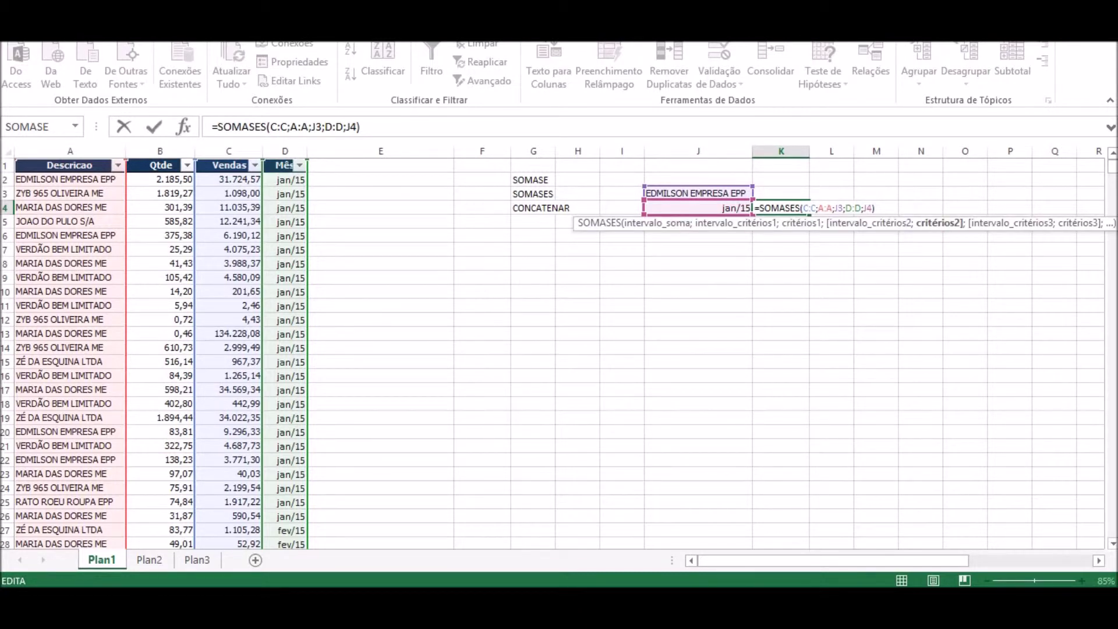
key(Return)
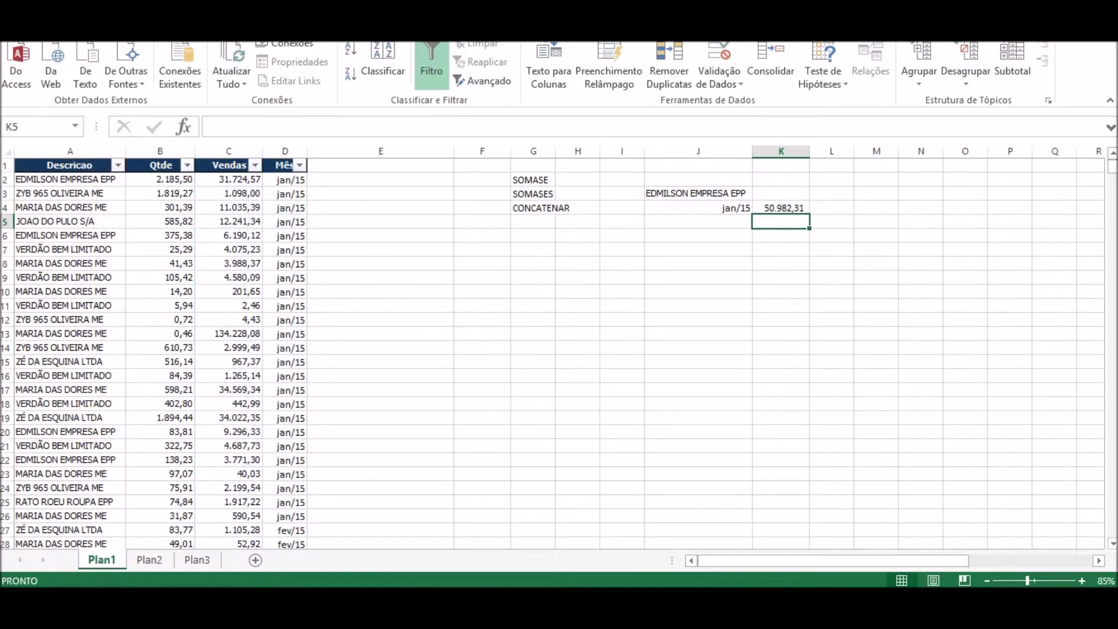
key(Up)
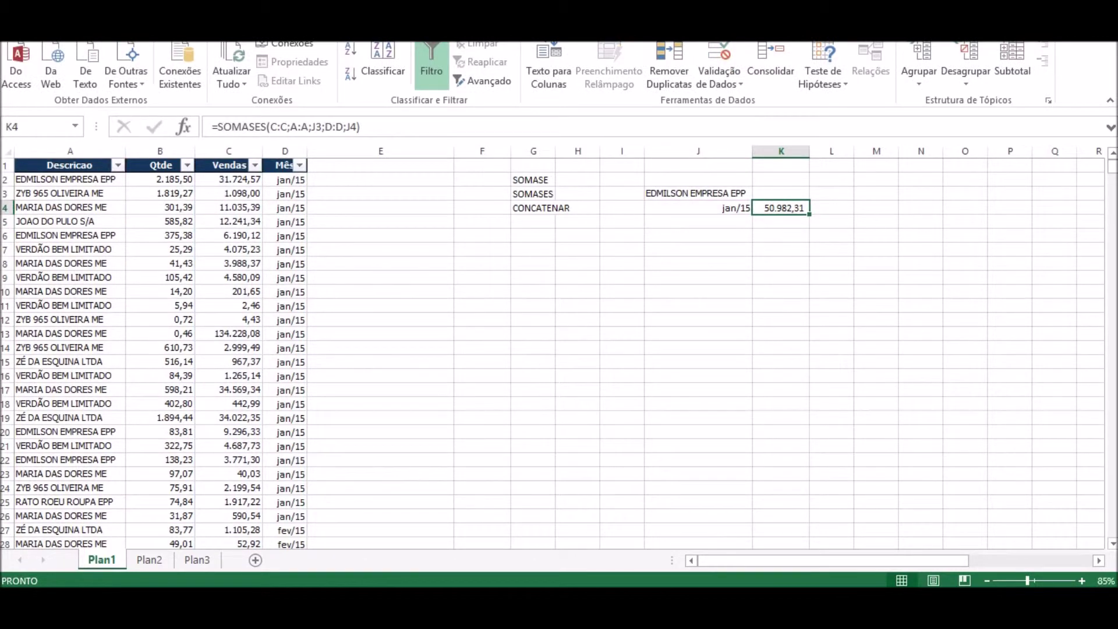
key(Left)
click(533, 180)
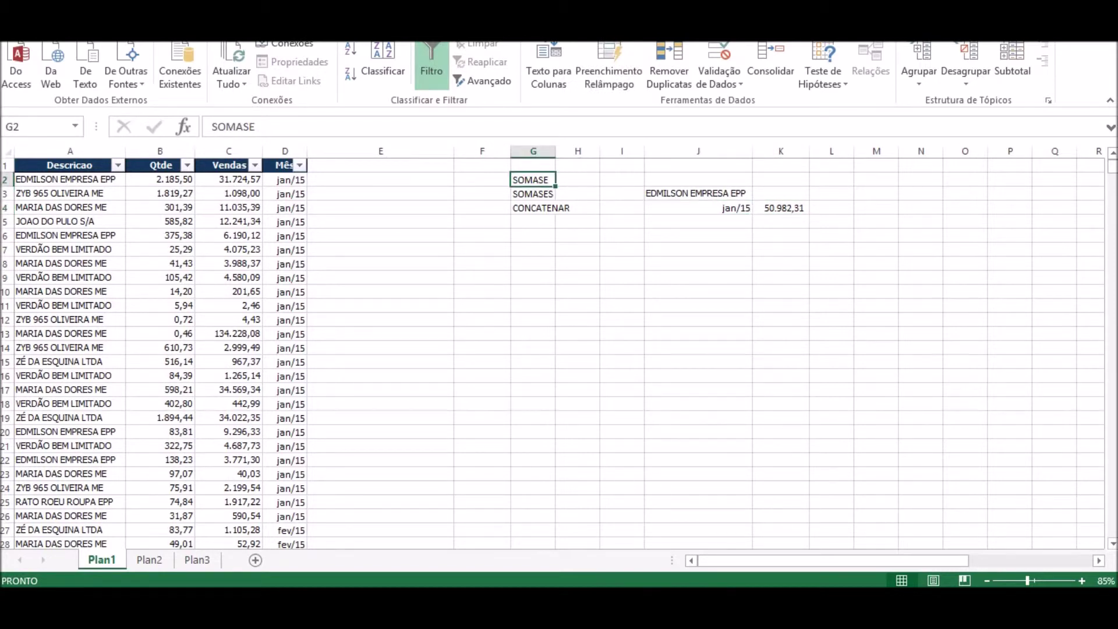
key(Down)
key(Down)
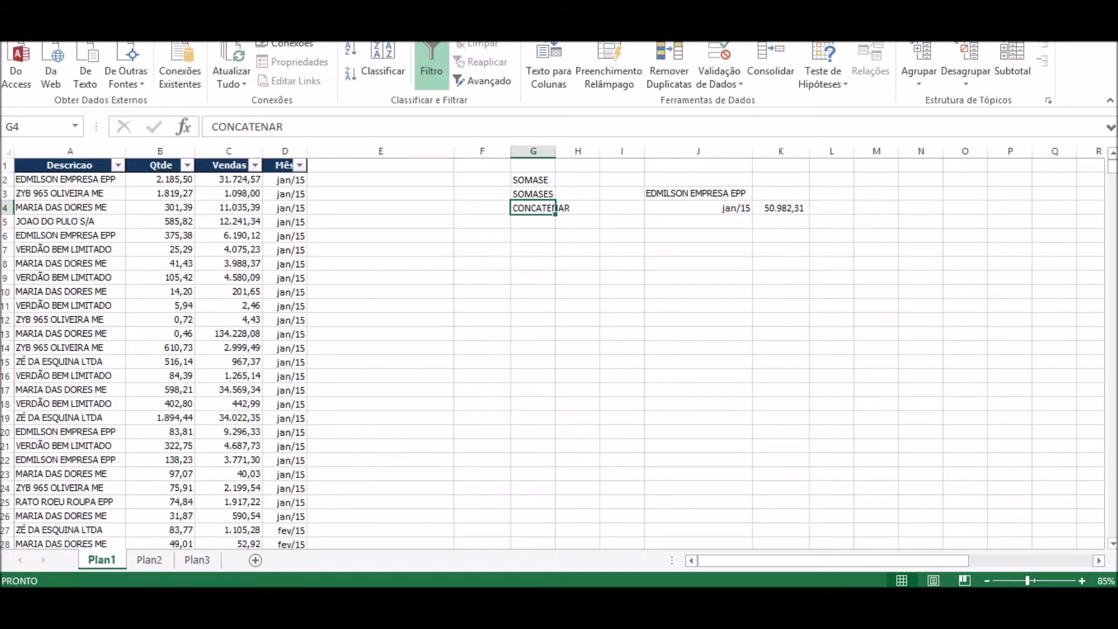
key(Up)
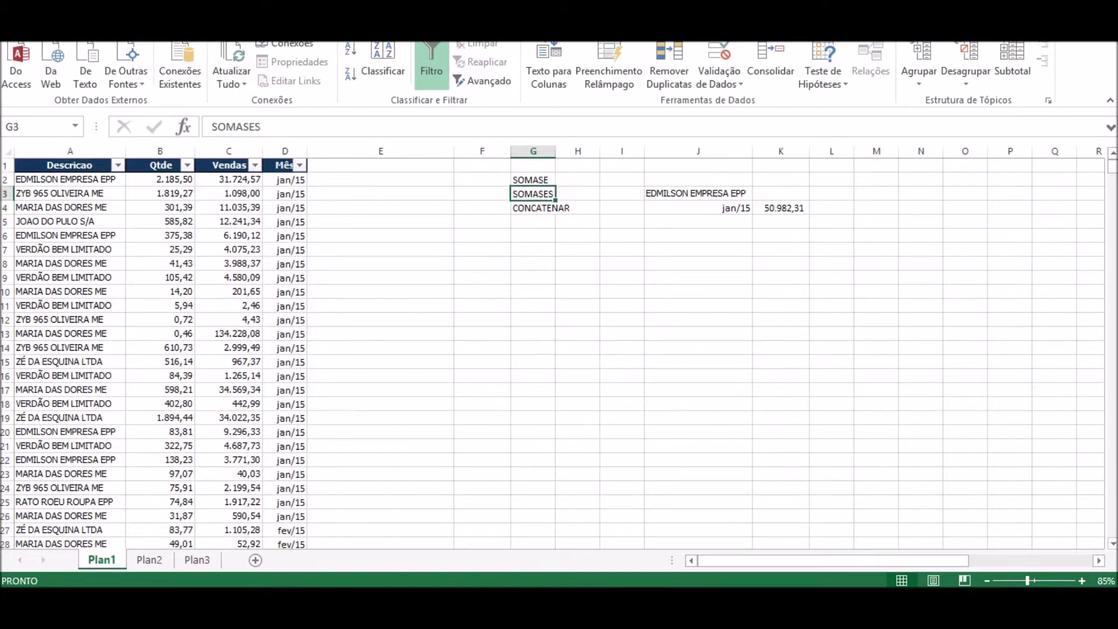